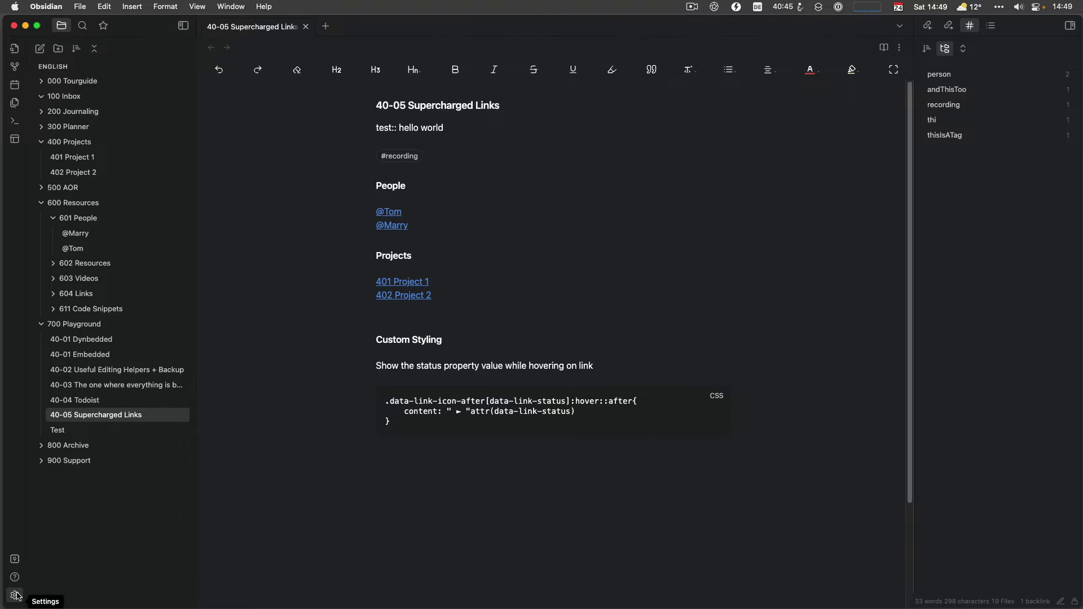
Open the Supercharged Links plugin page in Obsidian's settings
click(17, 596)
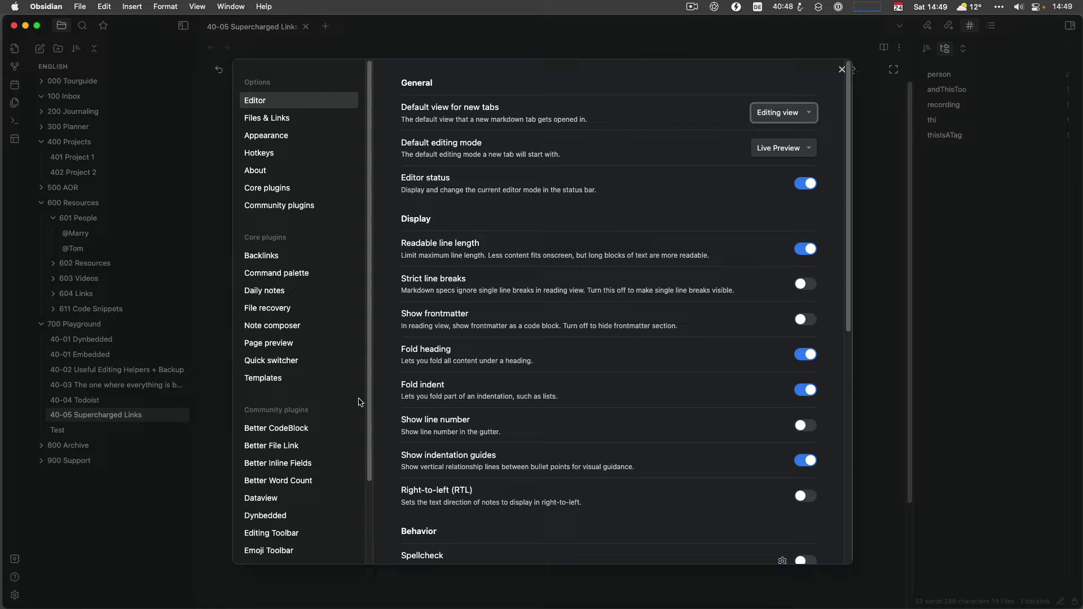
scroll(331, 456, down, 1)
scroll(332, 456, down, 3)
click(295, 525)
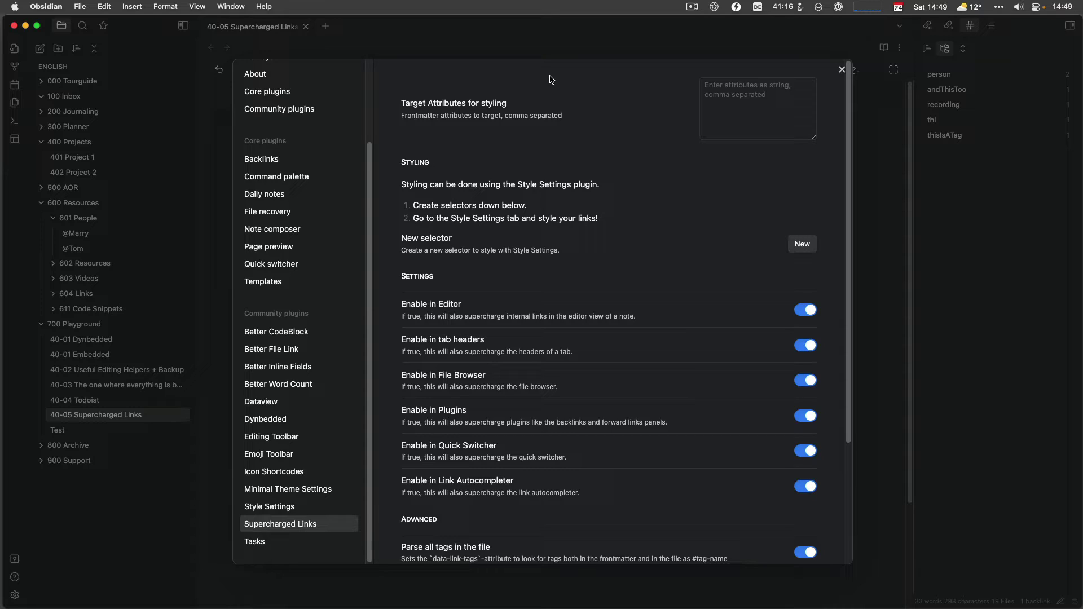
Set Target Attributes for styling to 'status, test'
click(742, 90)
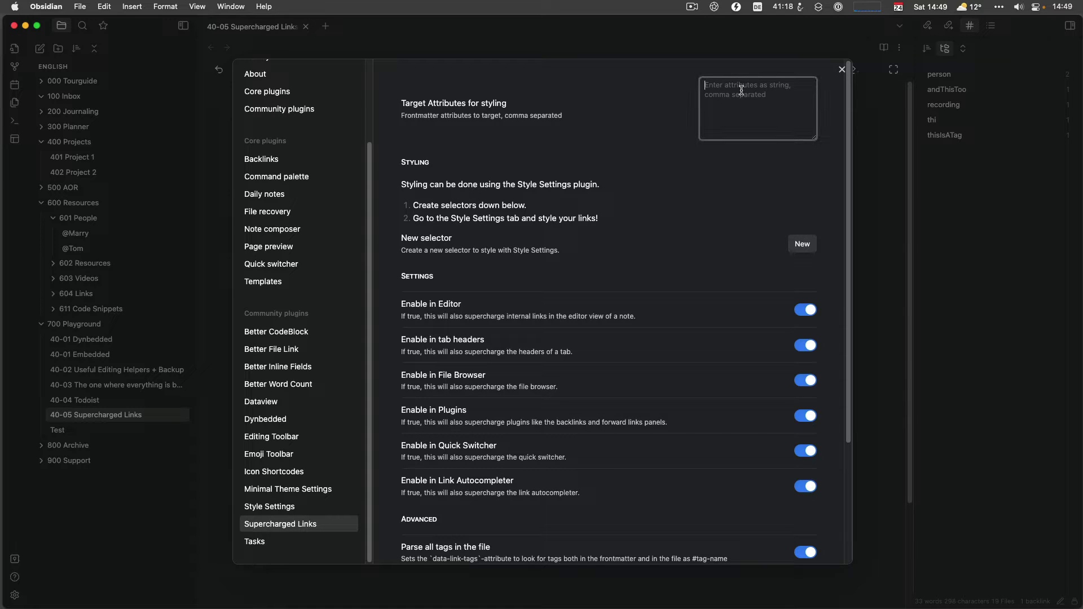
text(status)
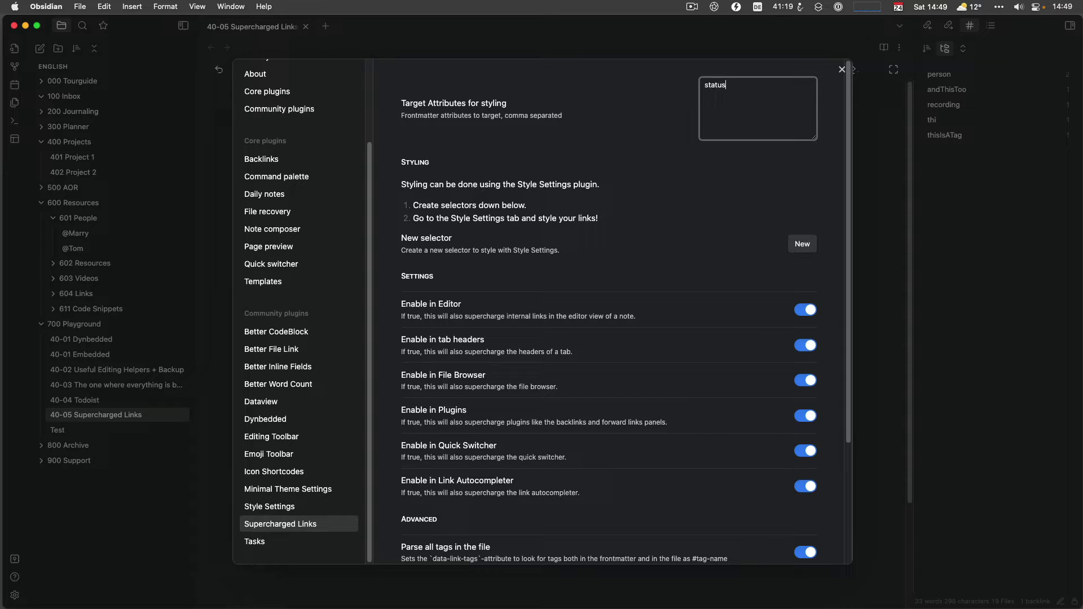
text(, test)
click(658, 182)
scroll(491, 330, down, 3)
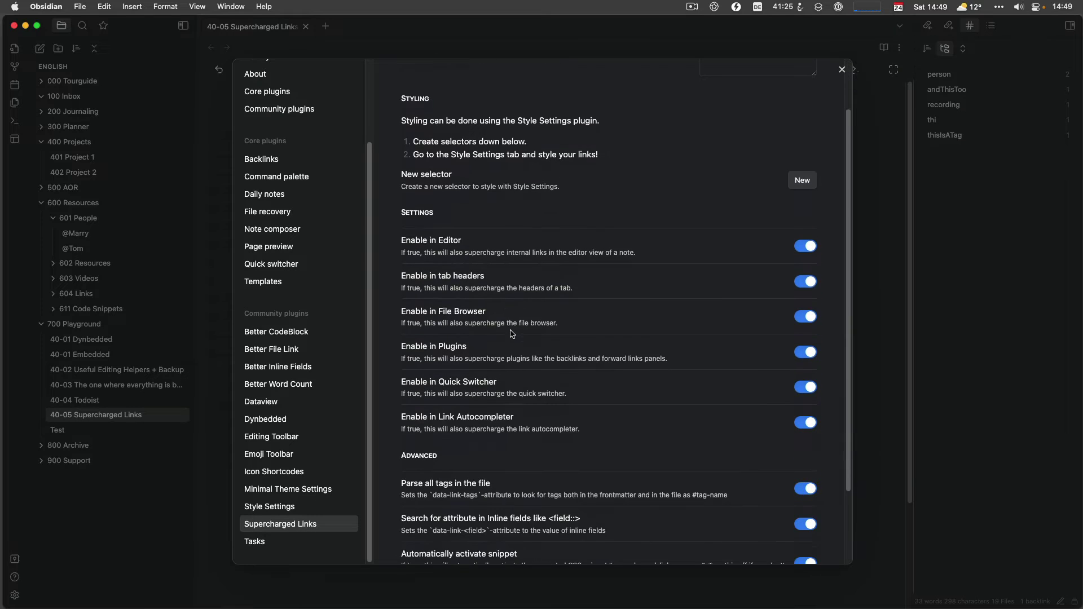
scroll(491, 330, up, 3)
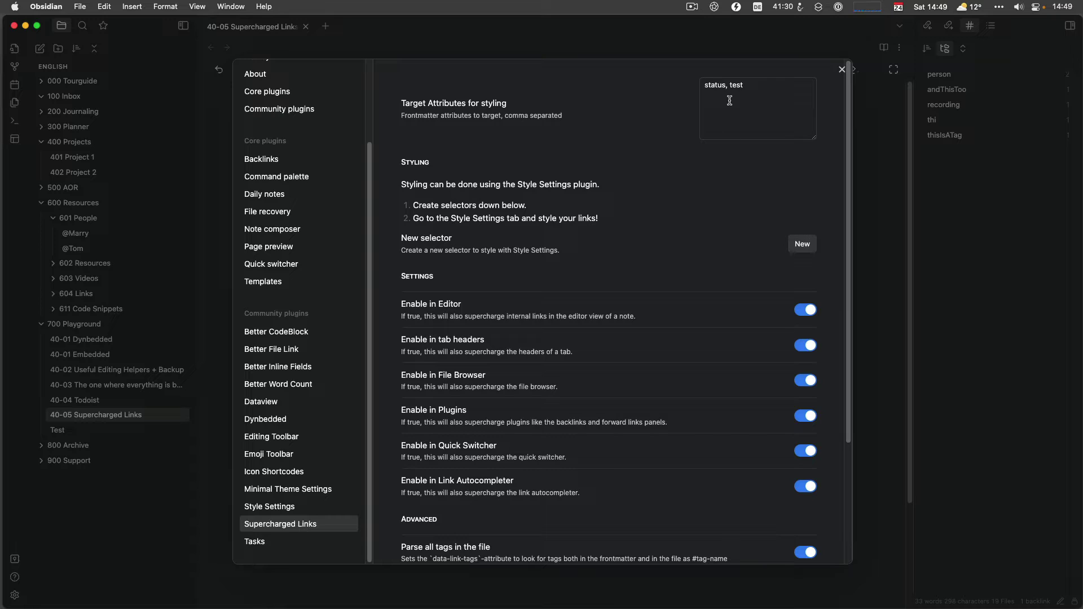
scroll(725, 129, down, 1)
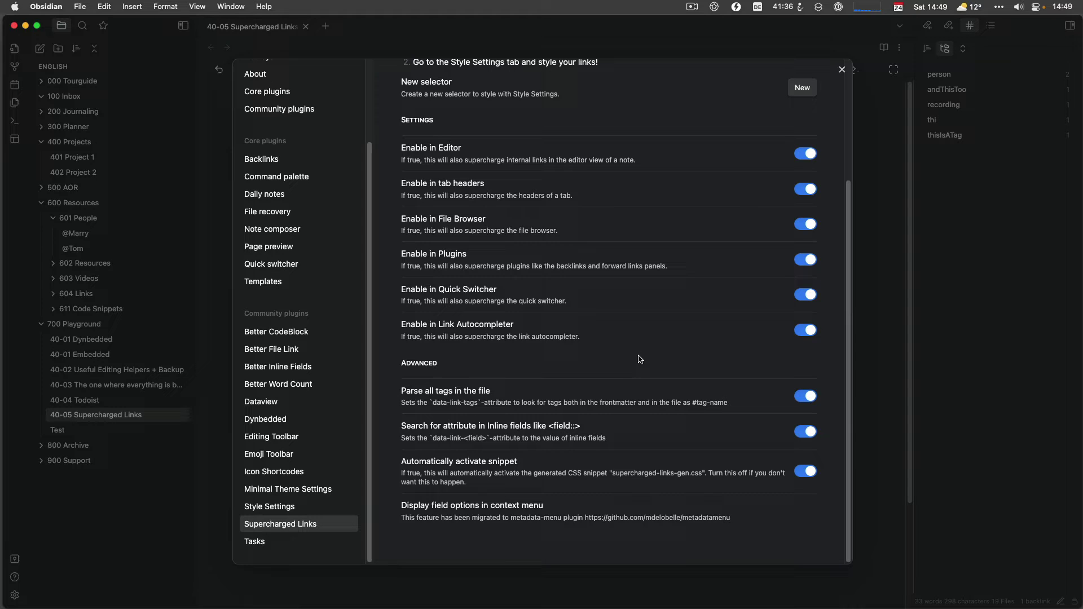
scroll(639, 361, up, 3)
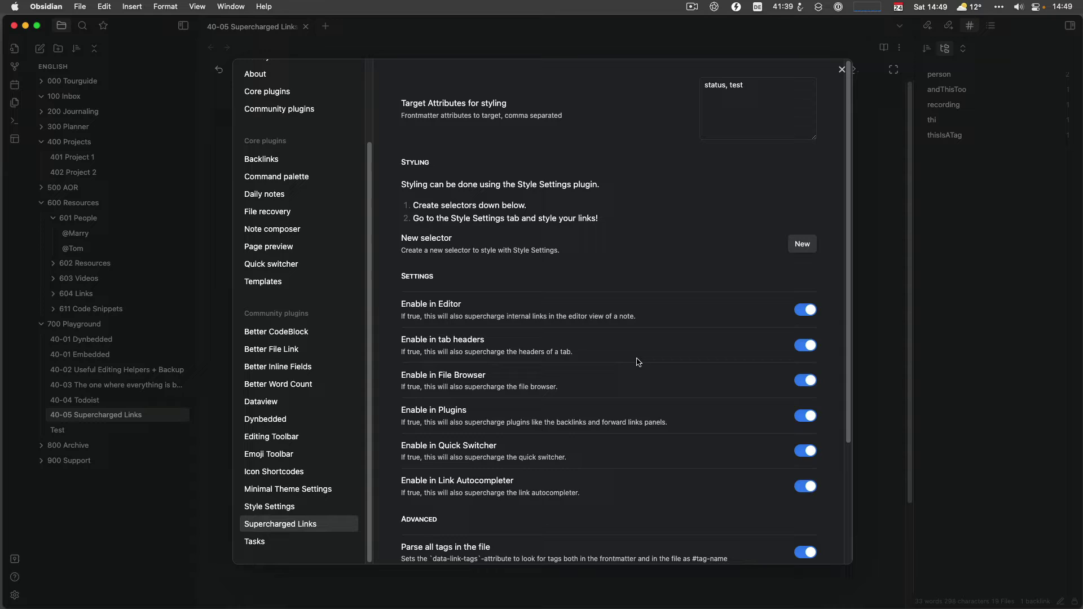
Create and save an Attribute value selector matching status = 'call'
click(802, 245)
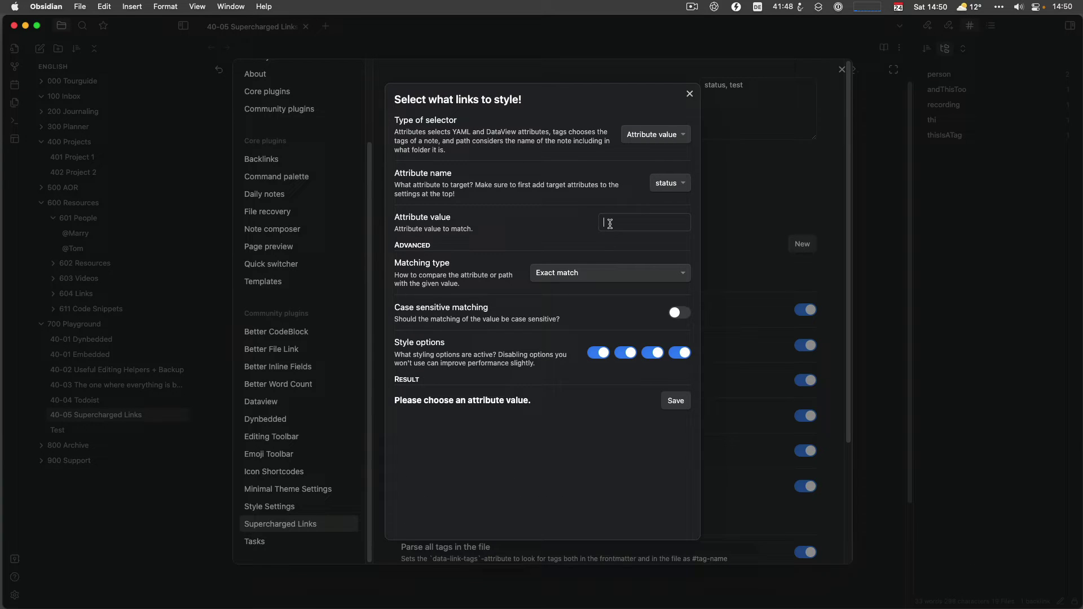
click(606, 223)
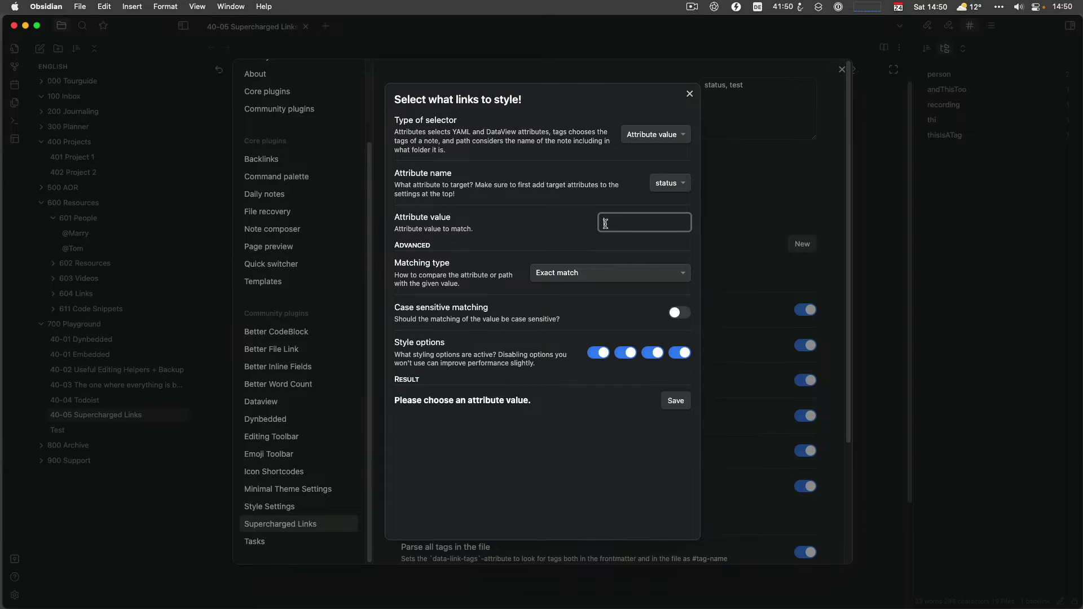
text(call)
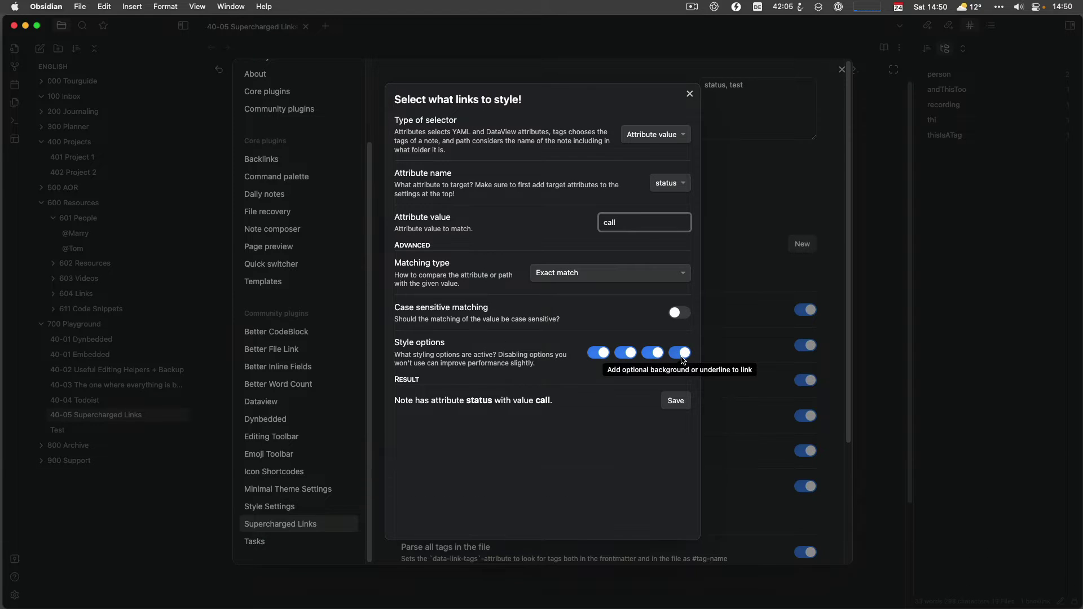
click(680, 403)
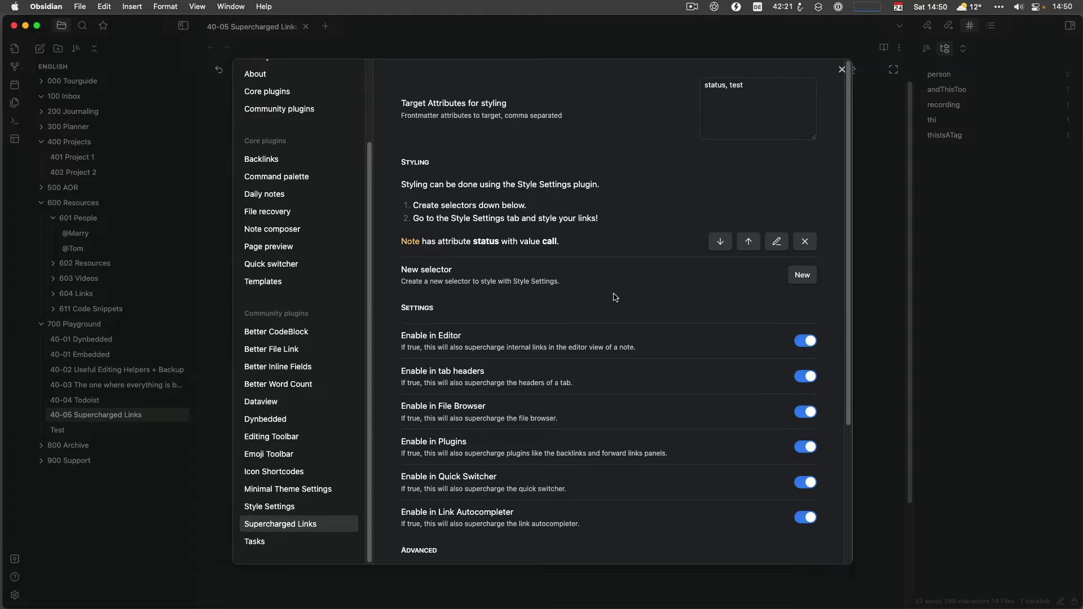
Save a Tag selector for 'recording' with the third and fourth style options switched off
click(808, 277)
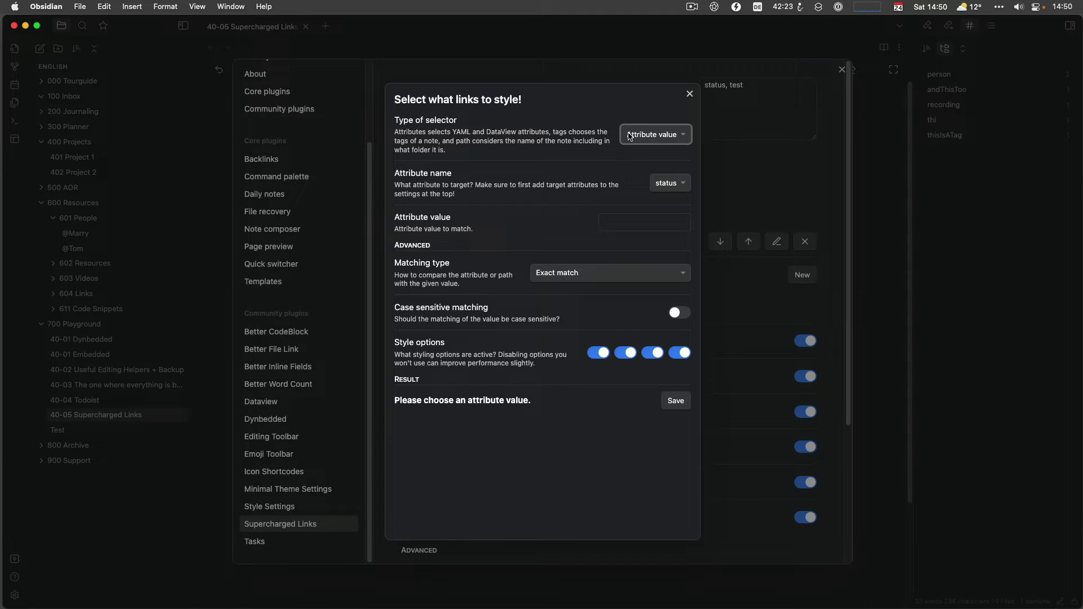
click(641, 135)
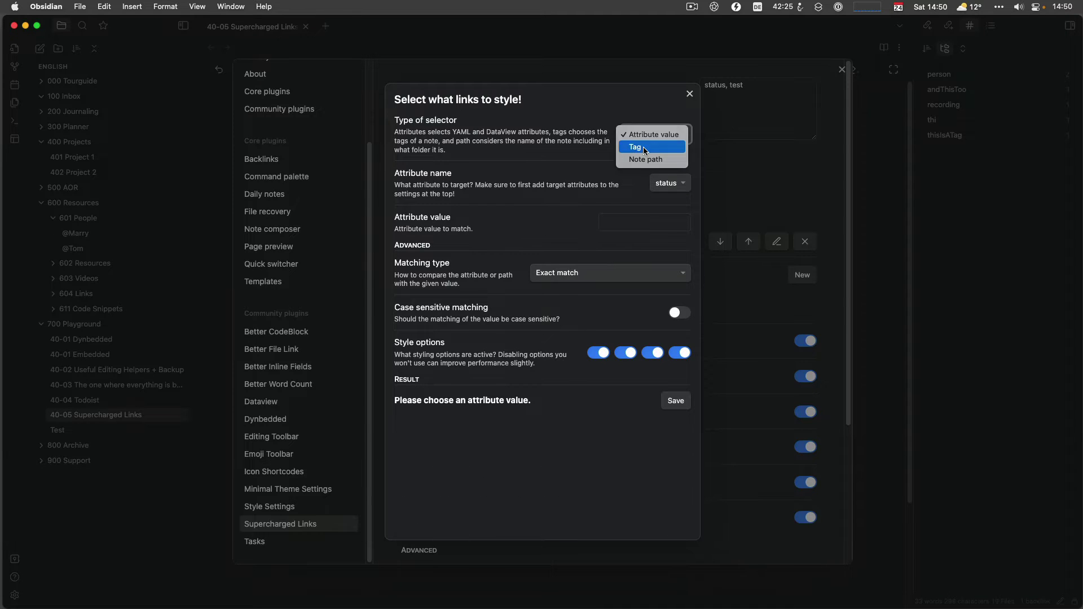
click(644, 147)
click(607, 180)
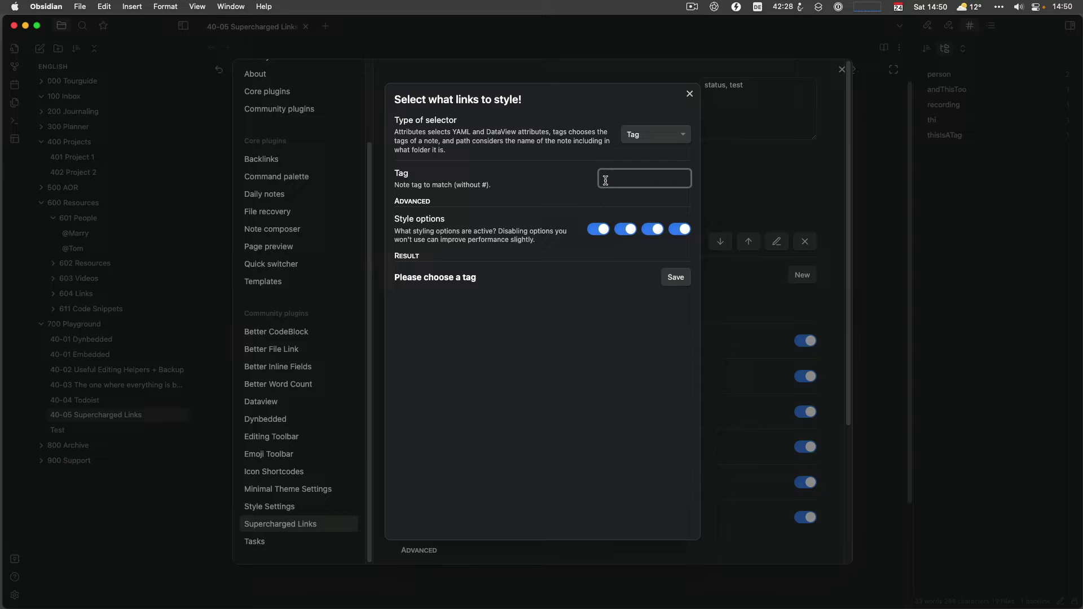
text(recording)
click(600, 232)
click(600, 231)
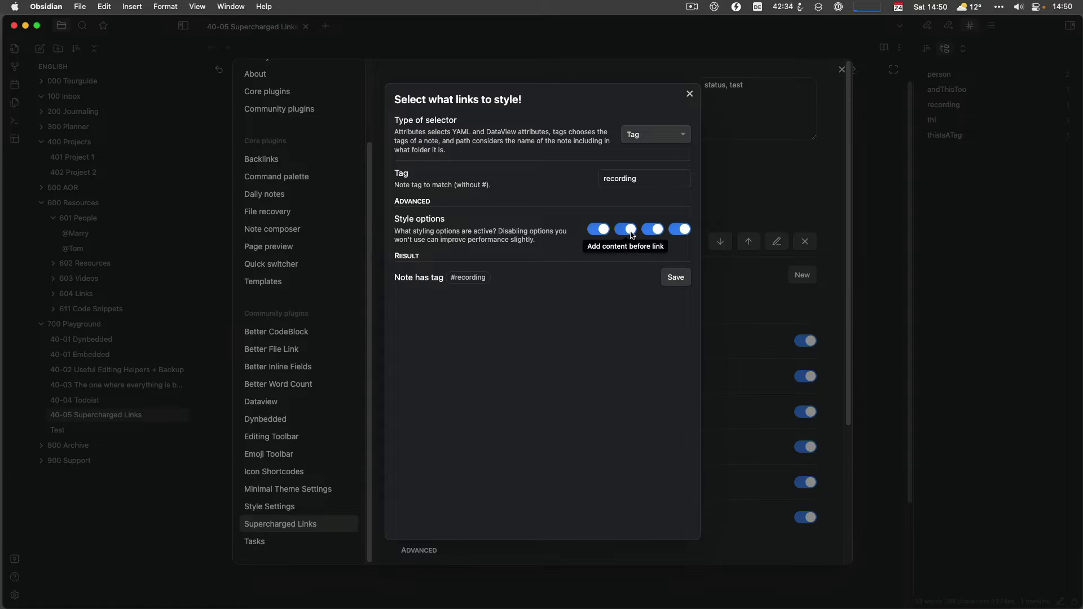
click(653, 229)
click(680, 229)
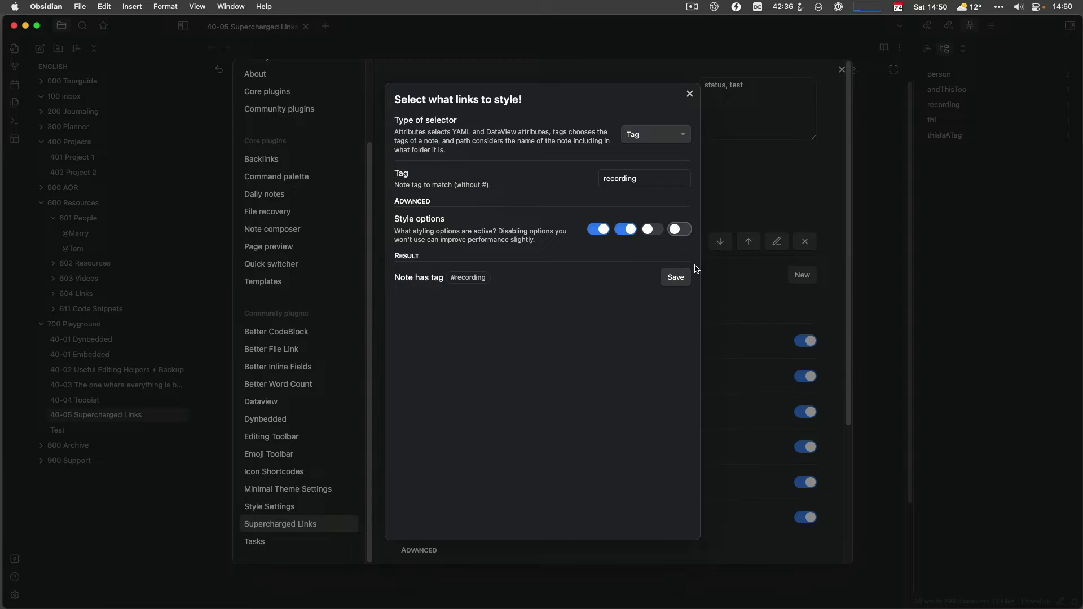
click(680, 280)
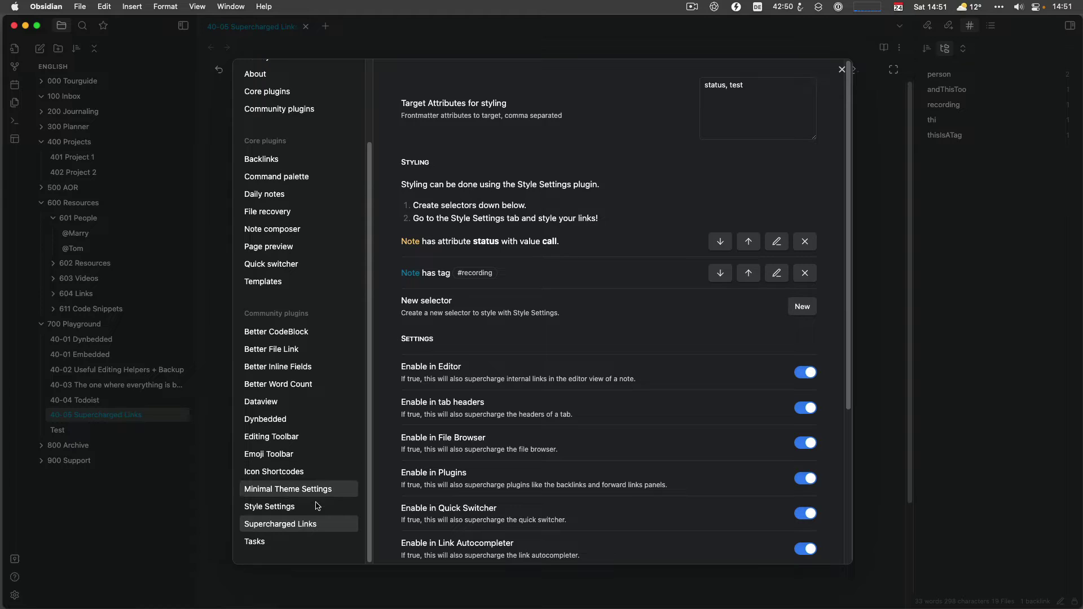
In Style Settings, make 'status is call' links bold, leaving font decoration at initial
click(270, 508)
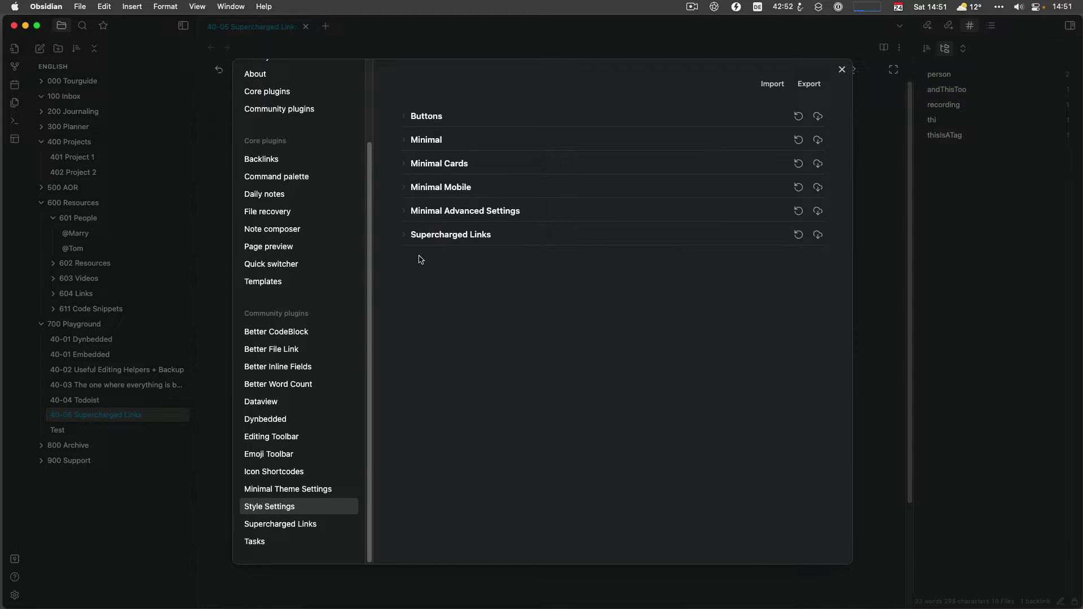
click(408, 236)
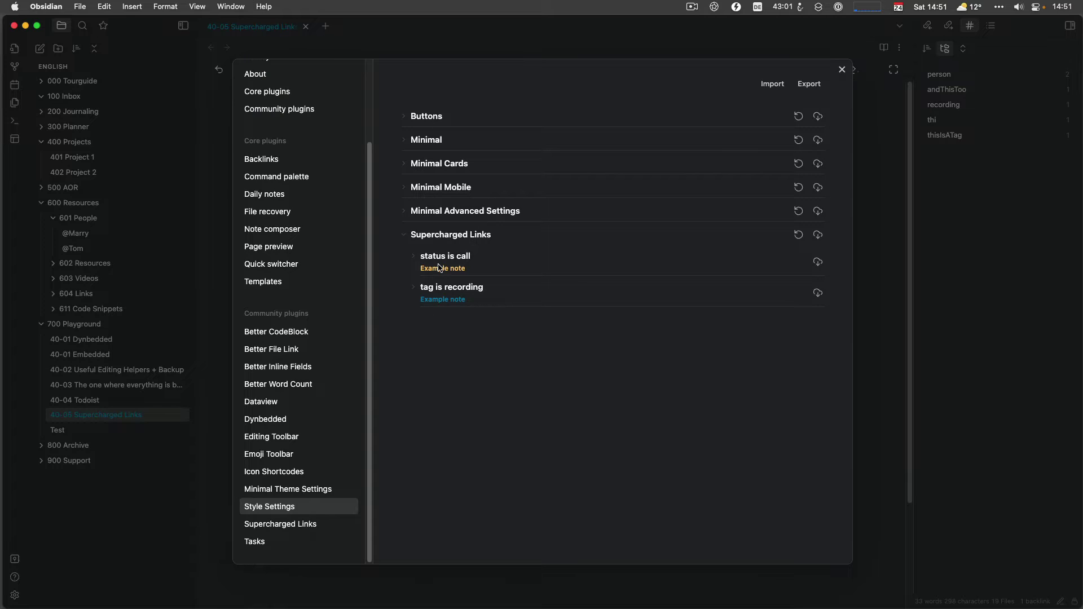
click(414, 261)
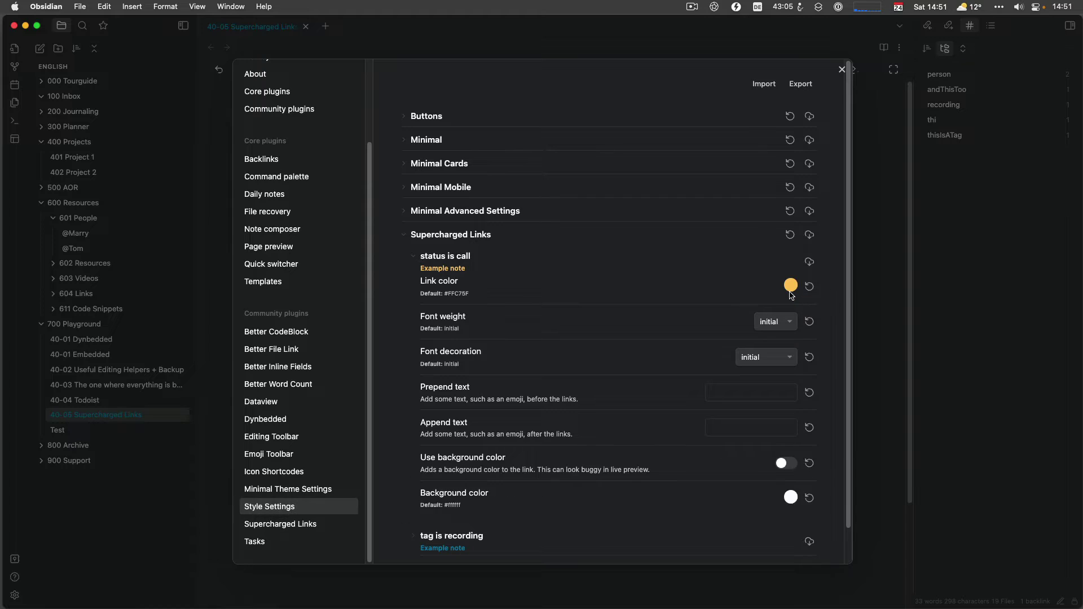
click(773, 323)
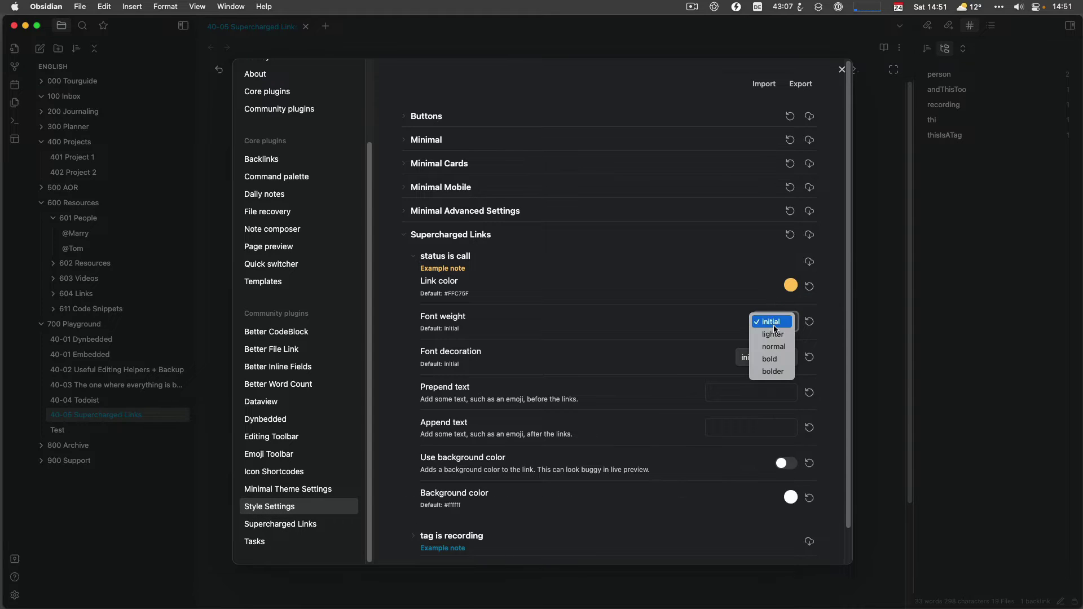
click(772, 359)
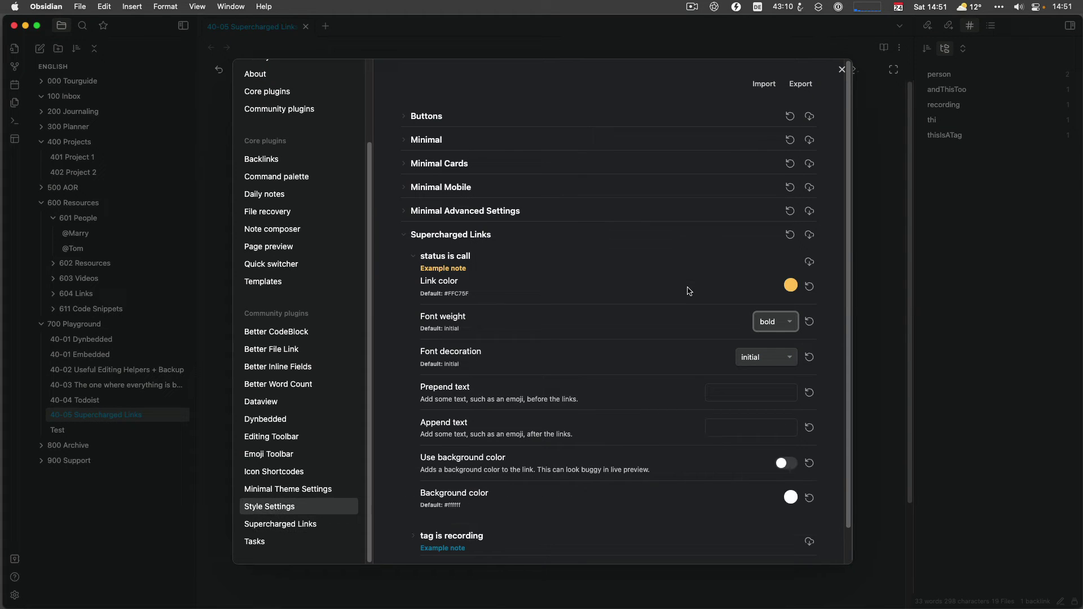
scroll(717, 302, down, 1)
click(757, 324)
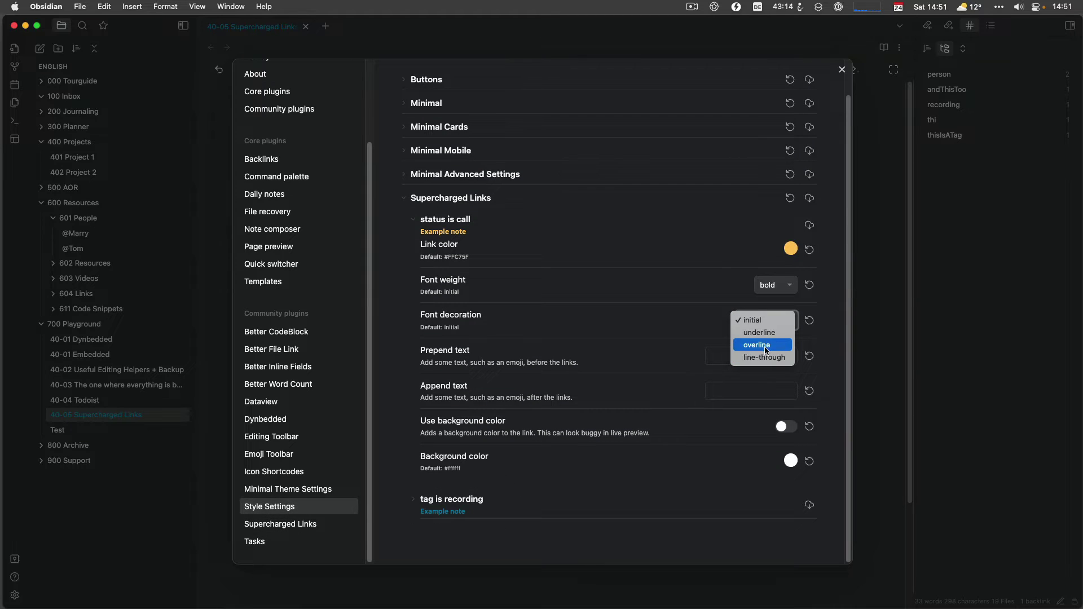
click(626, 305)
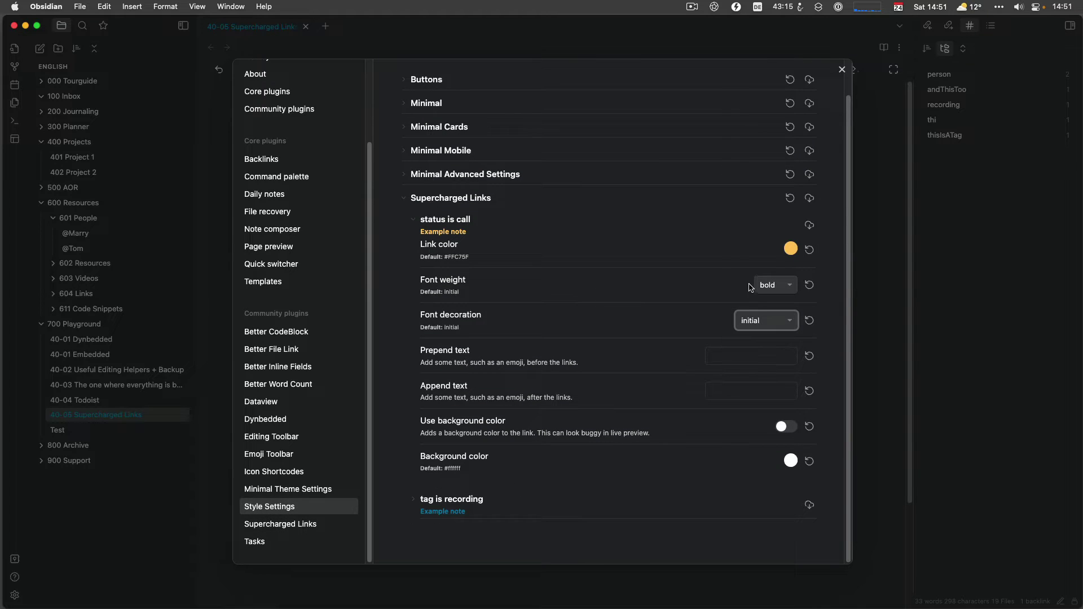
Copy the telephone emoji and paste it as the Prepend text for 'status is call' links
click(721, 354)
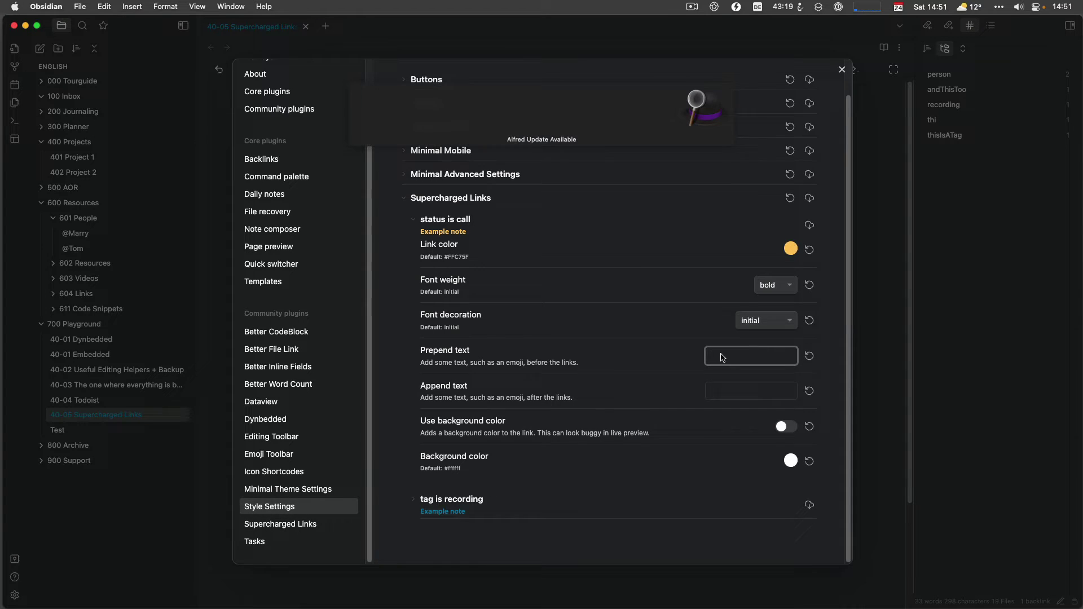
text(se)
key(BackSpace)
key(BackSpace)
text(emoji)
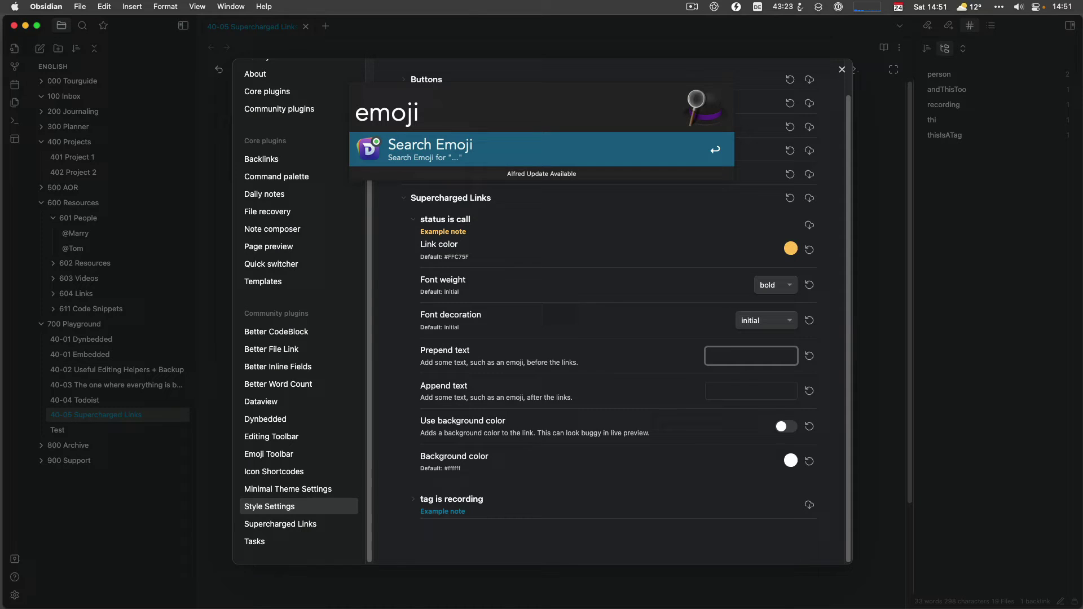
text( tel)
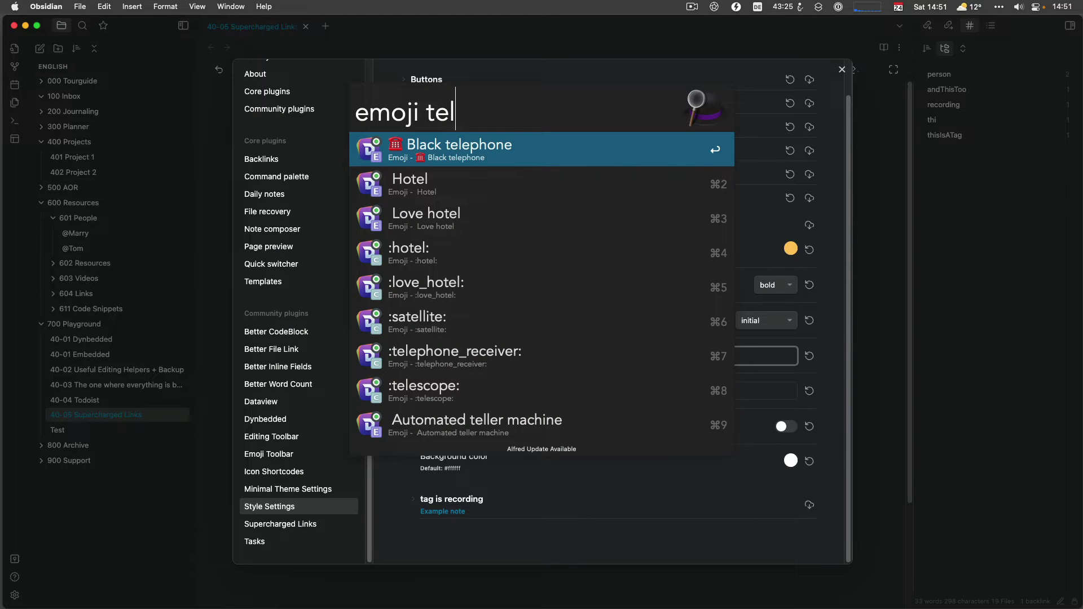
key(Return)
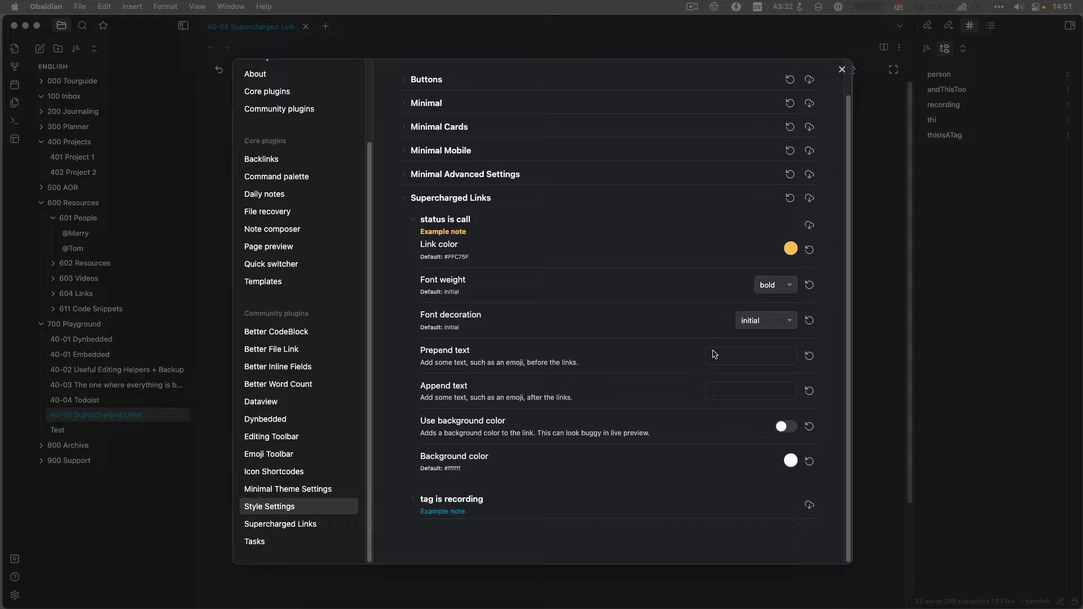
click(716, 360)
text(☎)
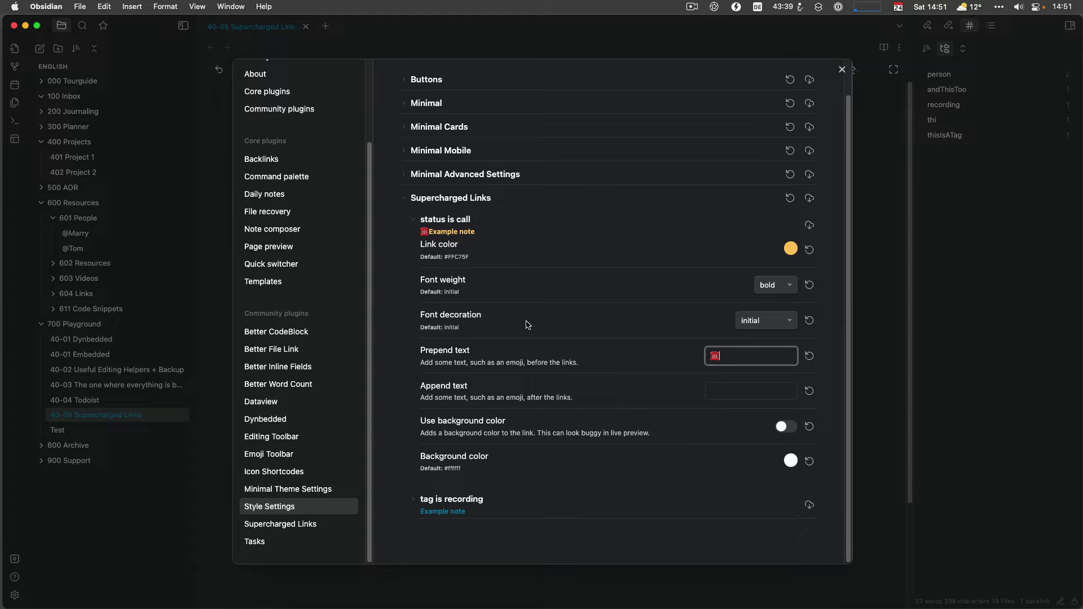
Set the Append text for 'status is call' links to '(CALL ME)'
click(716, 390)
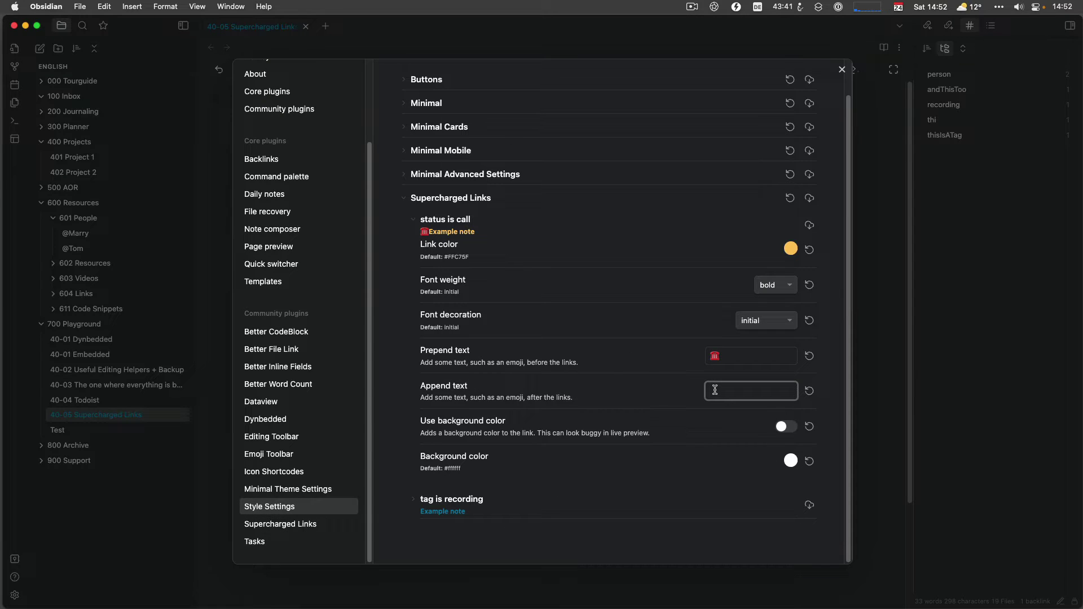
text(()
text(CALL MEE)
key(BackSpace)
text())
Turn on Use background color for those links and expand the 'tag is recording' rule
click(785, 427)
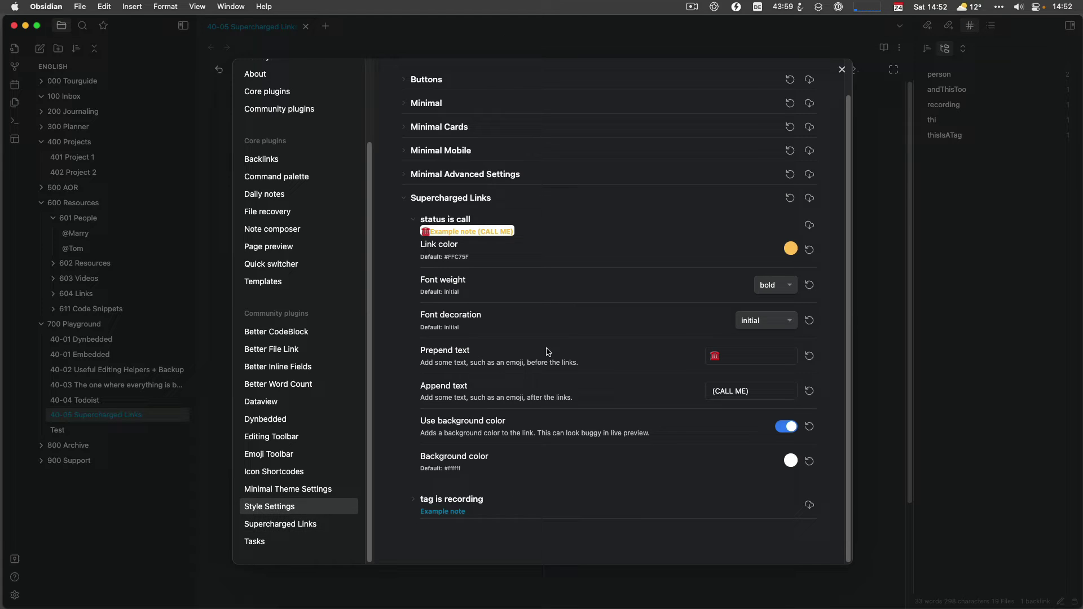
click(415, 503)
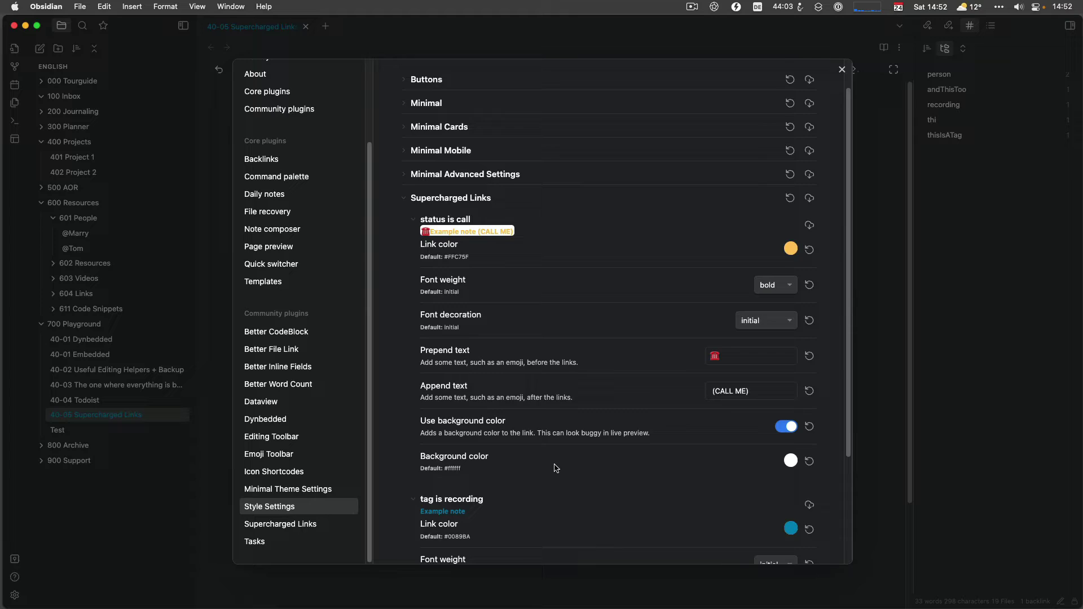
scroll(553, 467, down, 3)
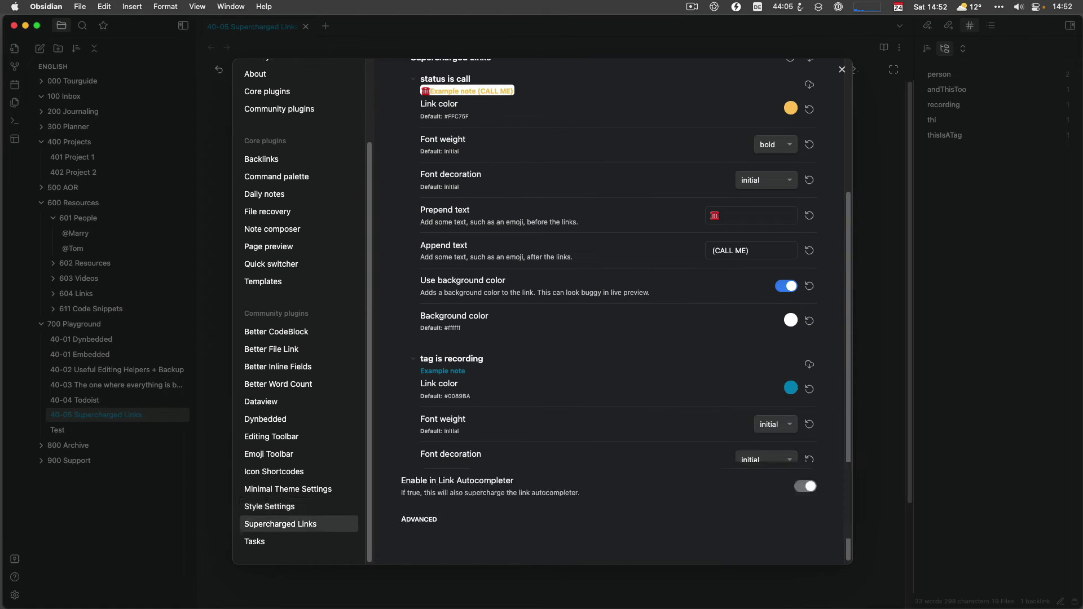
Close the settings and open the 40-01 Embedded note from the file explorer
click(842, 69)
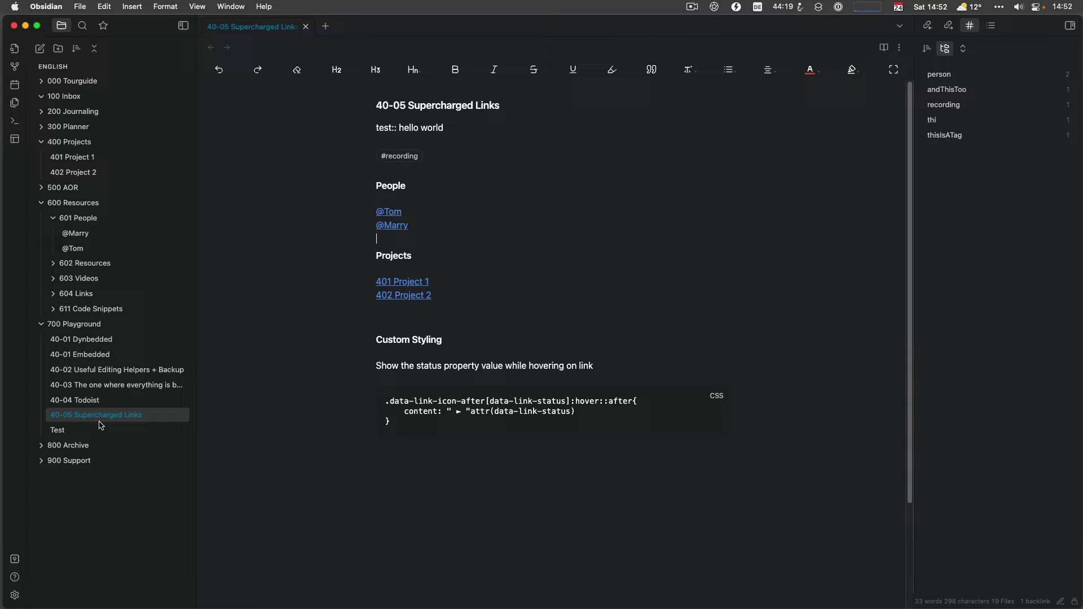
click(246, 299)
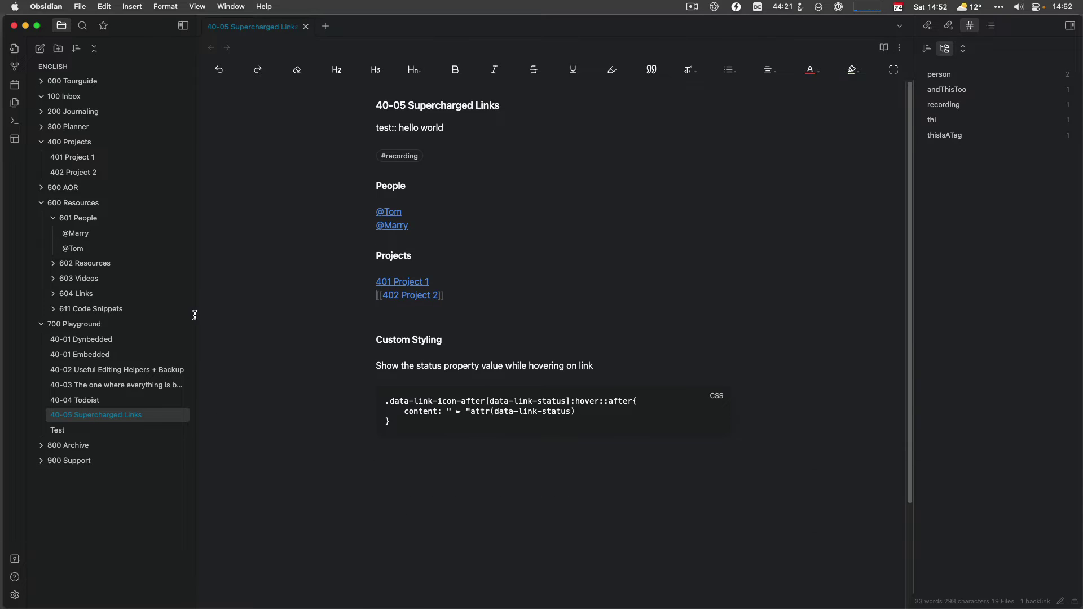
click(121, 355)
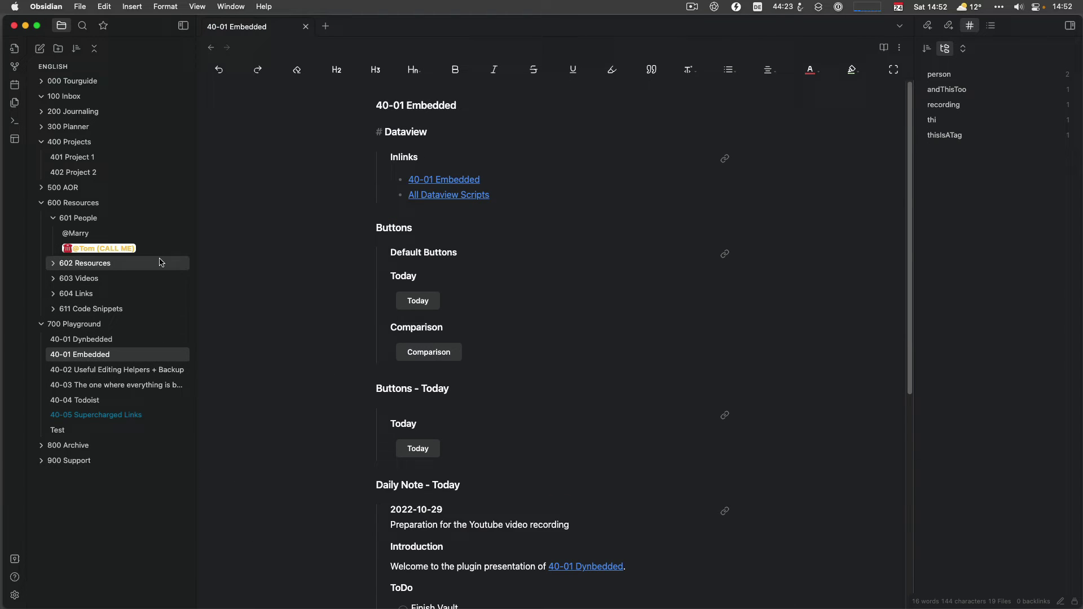
click(14, 596)
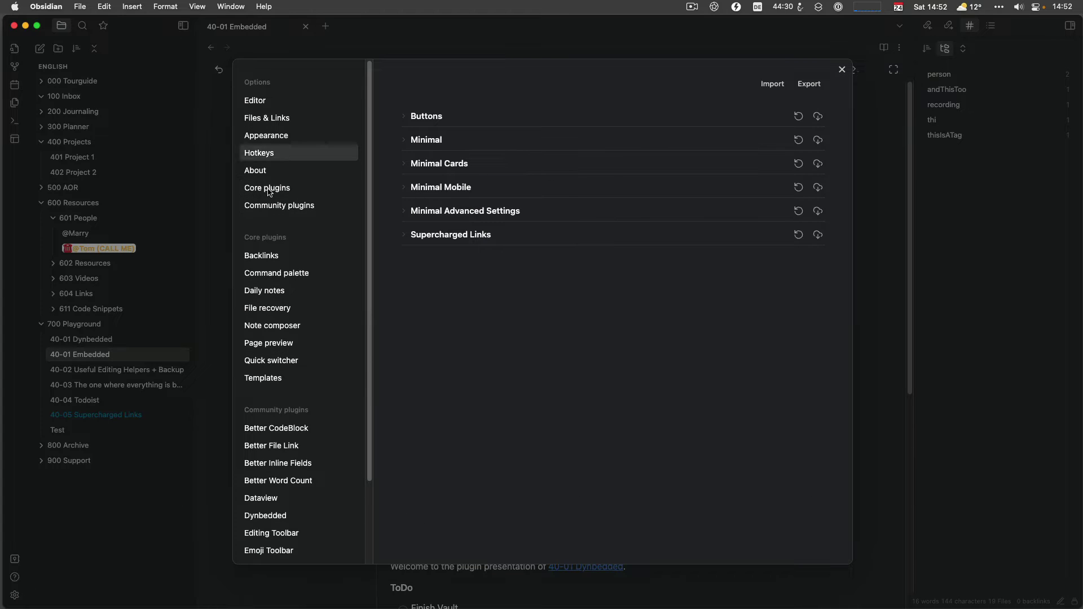
click(267, 142)
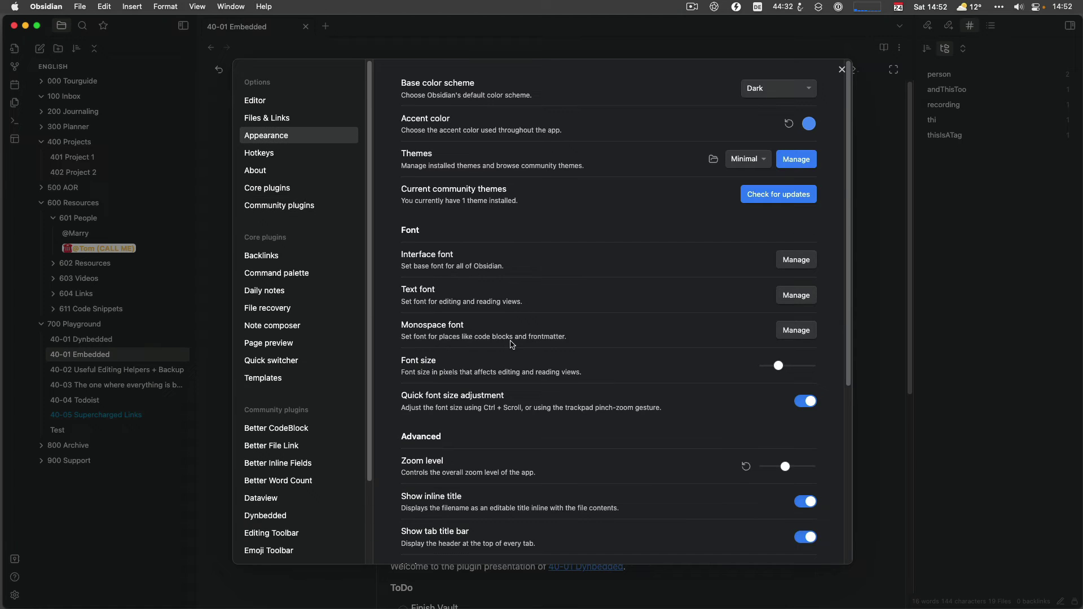
scroll(813, 507, down, 10)
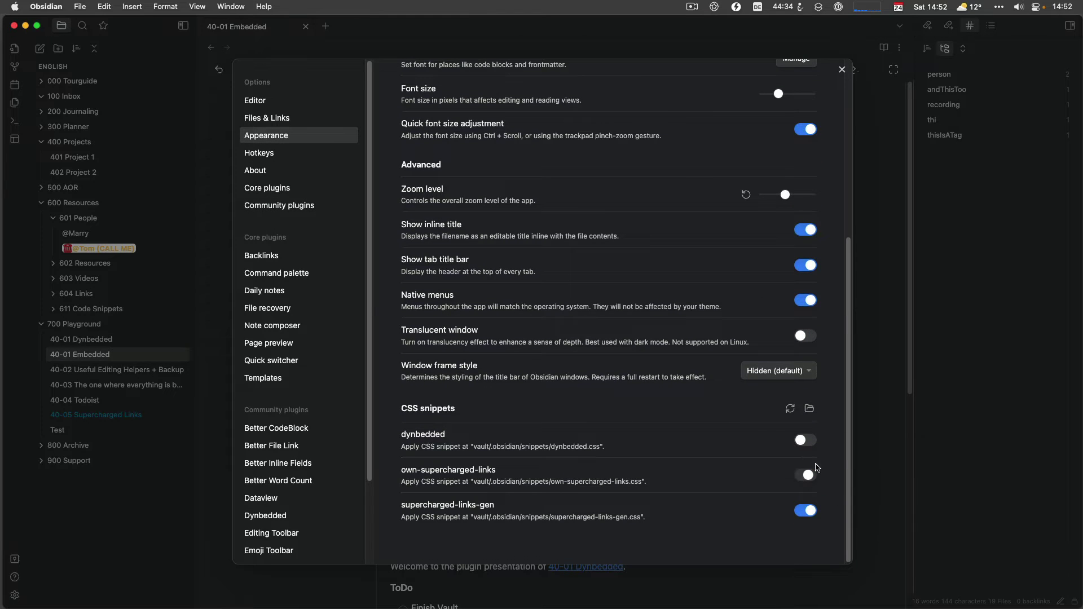
click(842, 69)
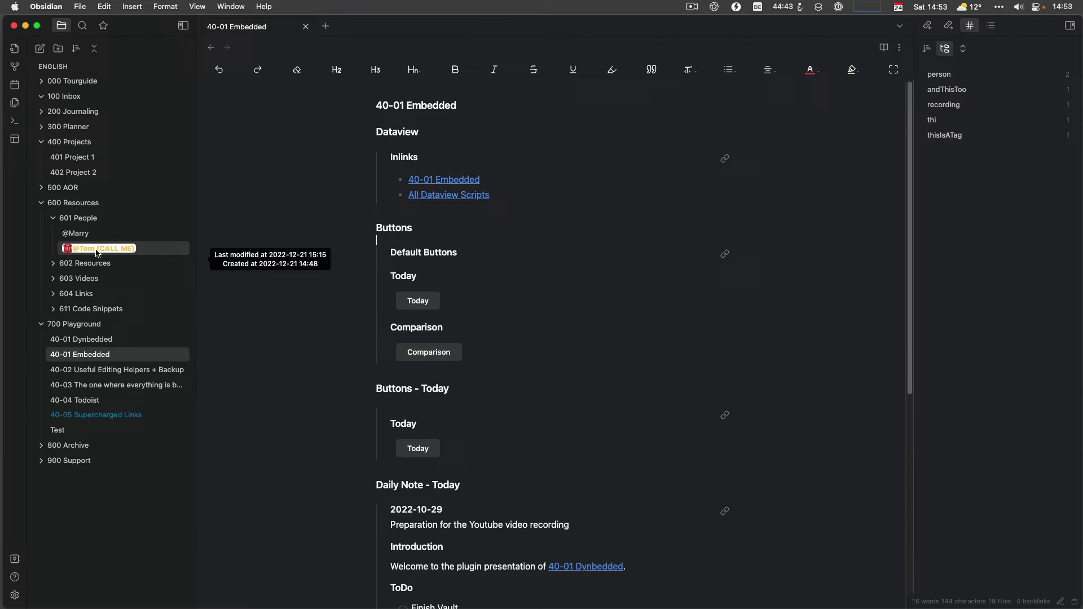
click(86, 254)
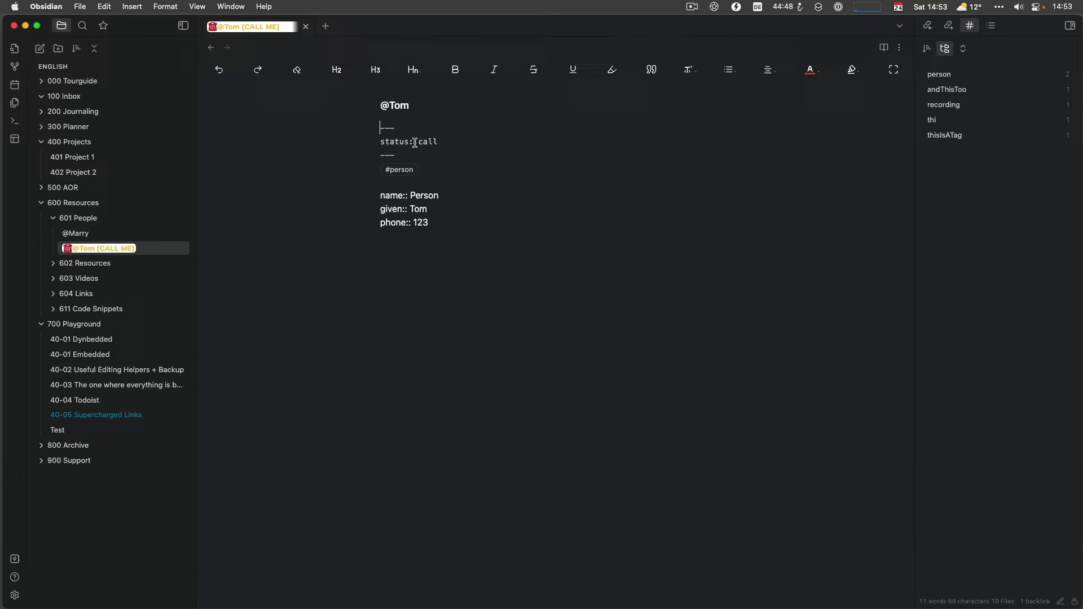
click(87, 238)
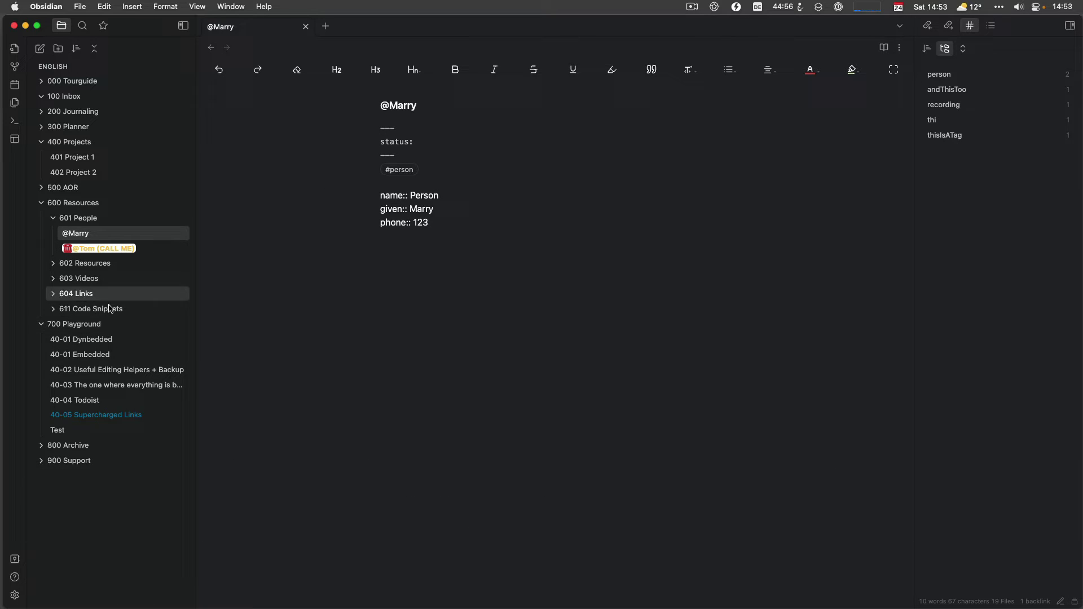
click(83, 418)
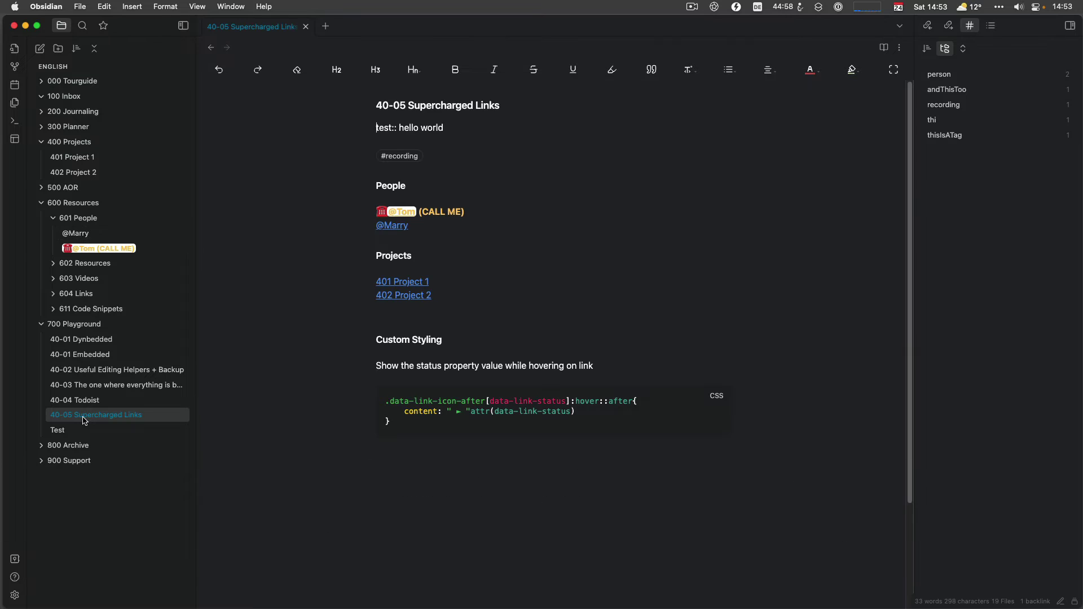
click(501, 276)
click(401, 242)
key(Return)
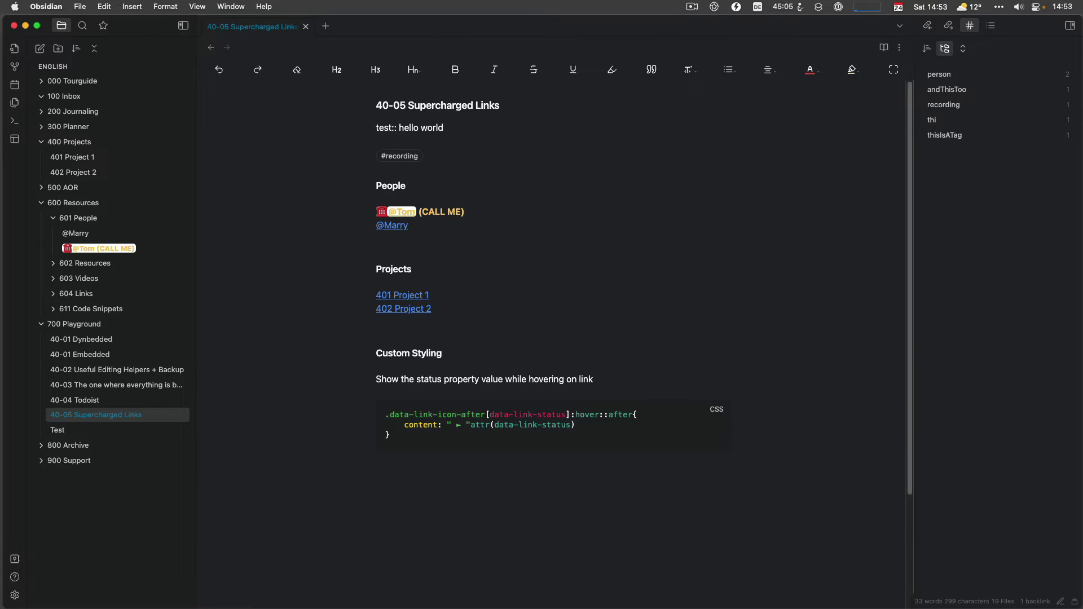
key(BackSpace)
text([[)
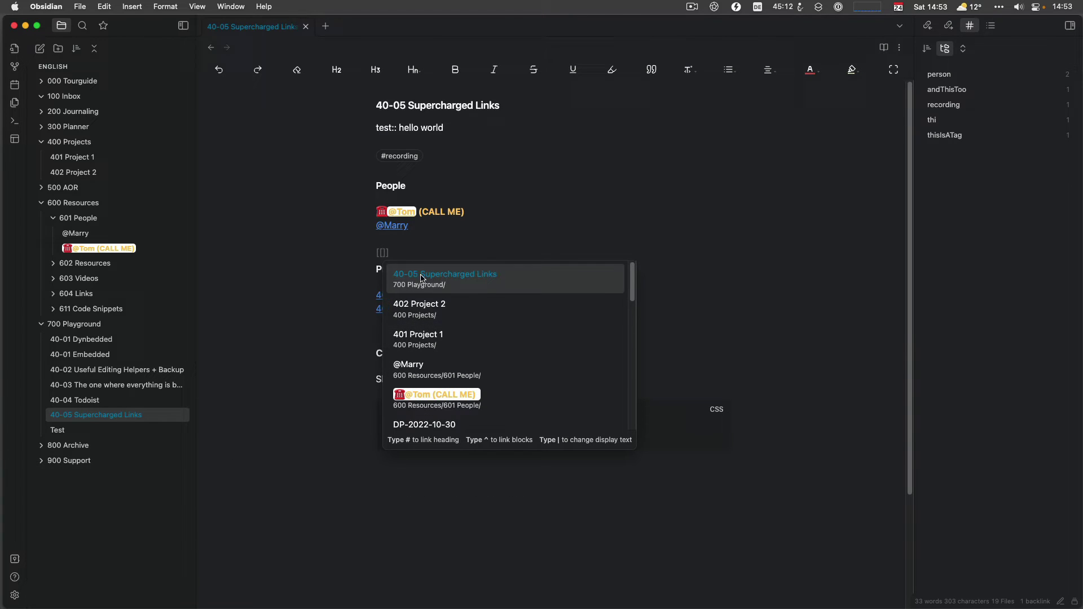
key(Escape)
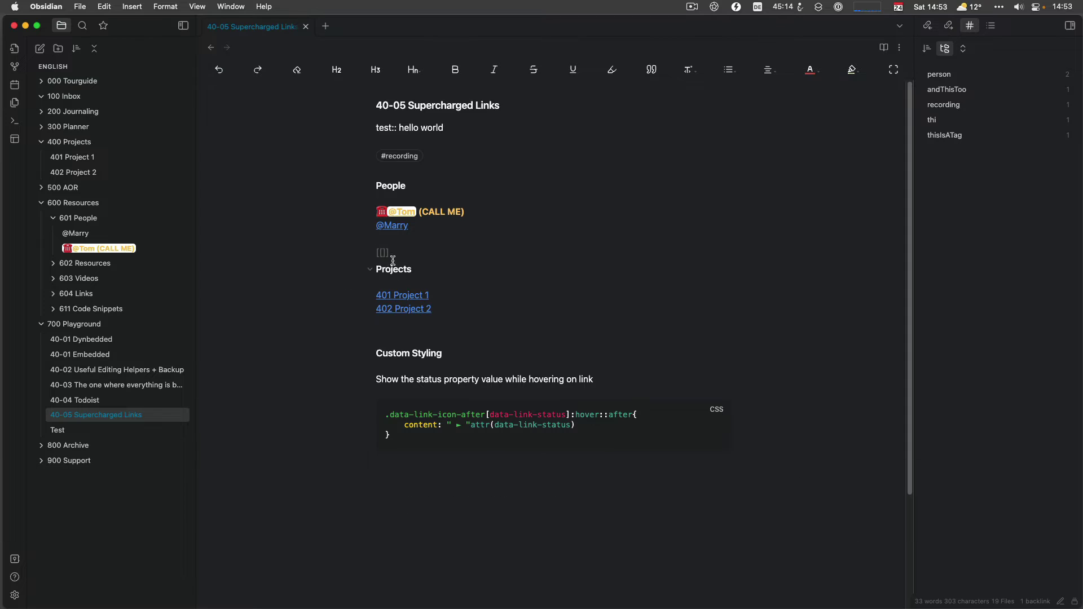
drag(392, 255, 367, 249)
right_click(370, 244)
click(336, 222)
key(BackSpace)
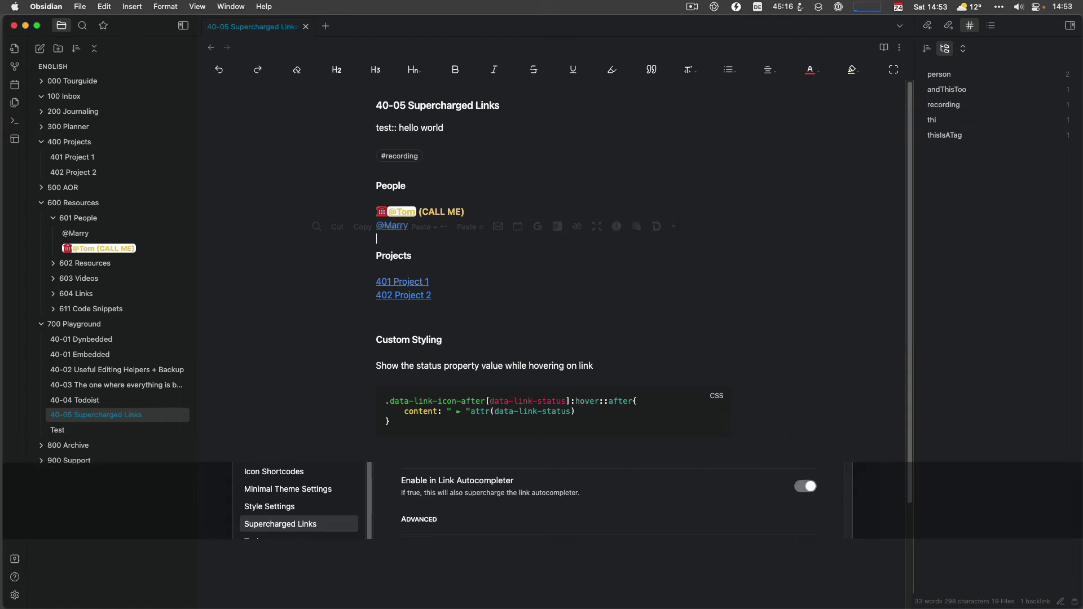
key(Return)
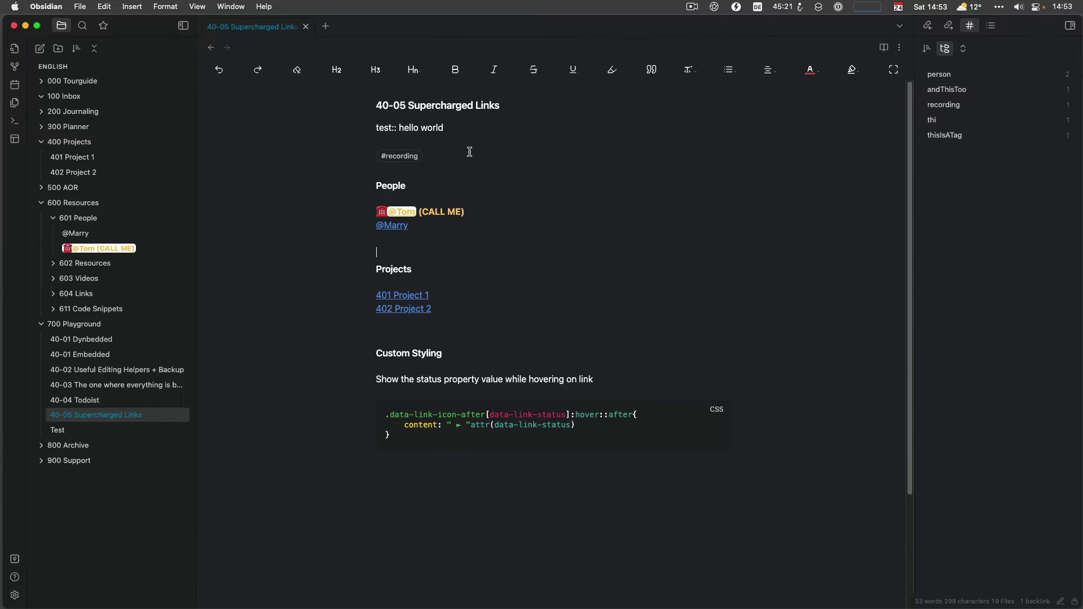
click(485, 214)
click(409, 248)
click(457, 225)
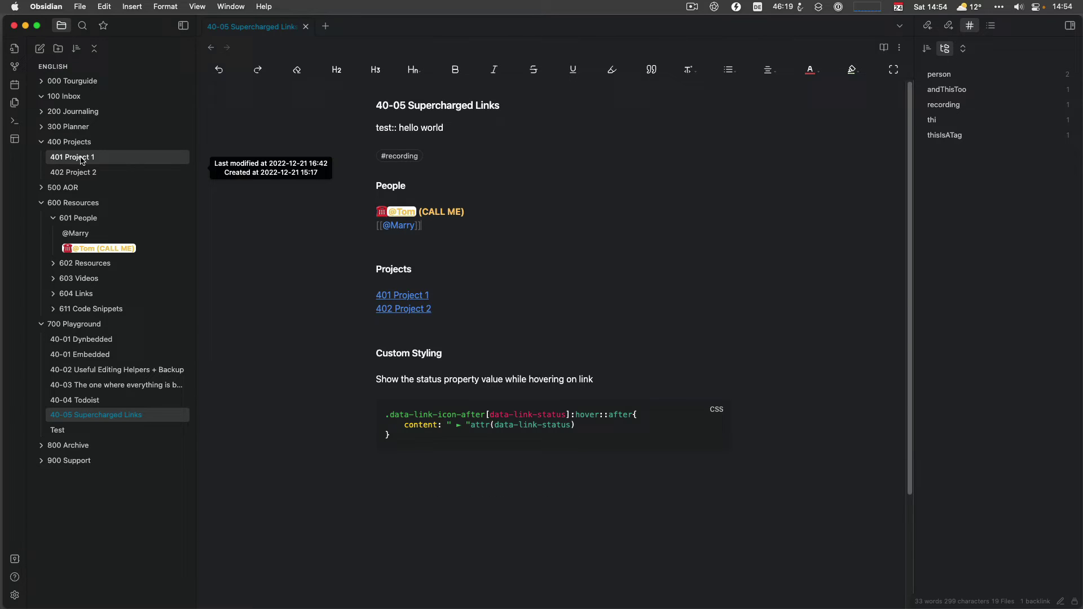
click(85, 158)
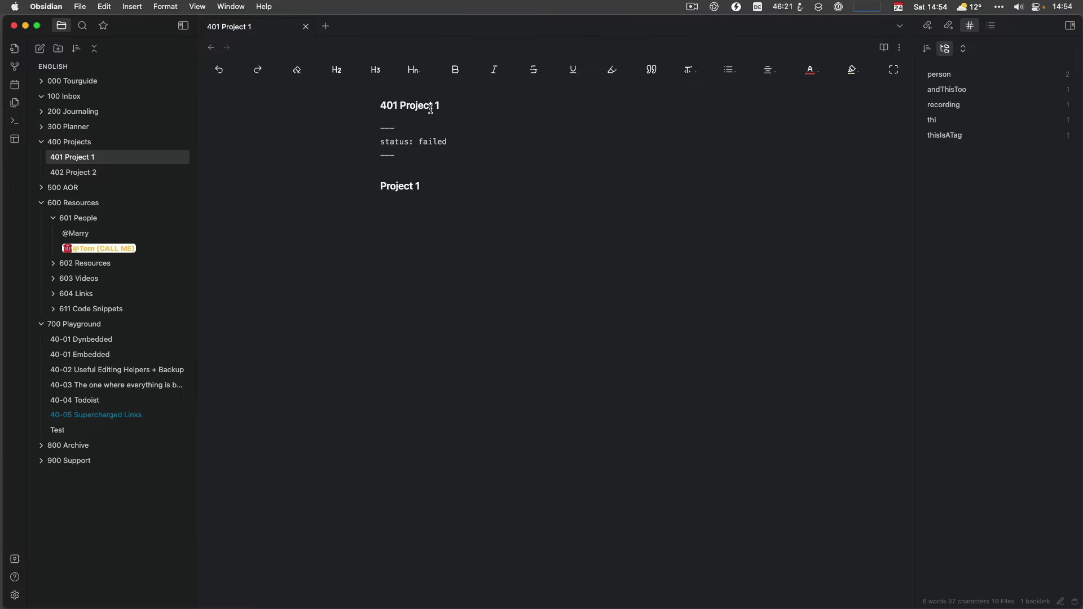
click(73, 173)
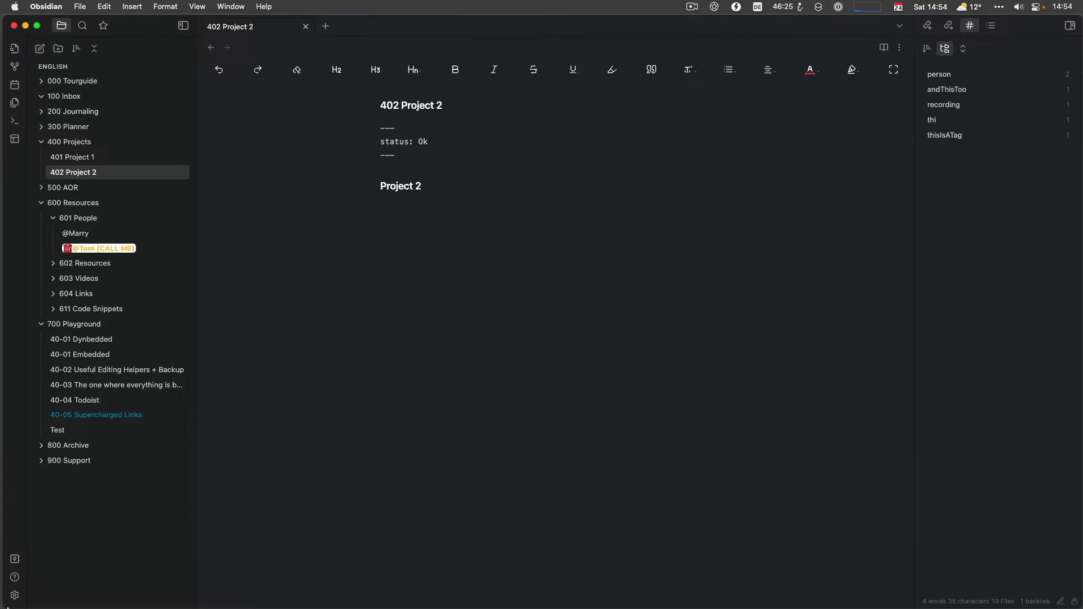
click(101, 417)
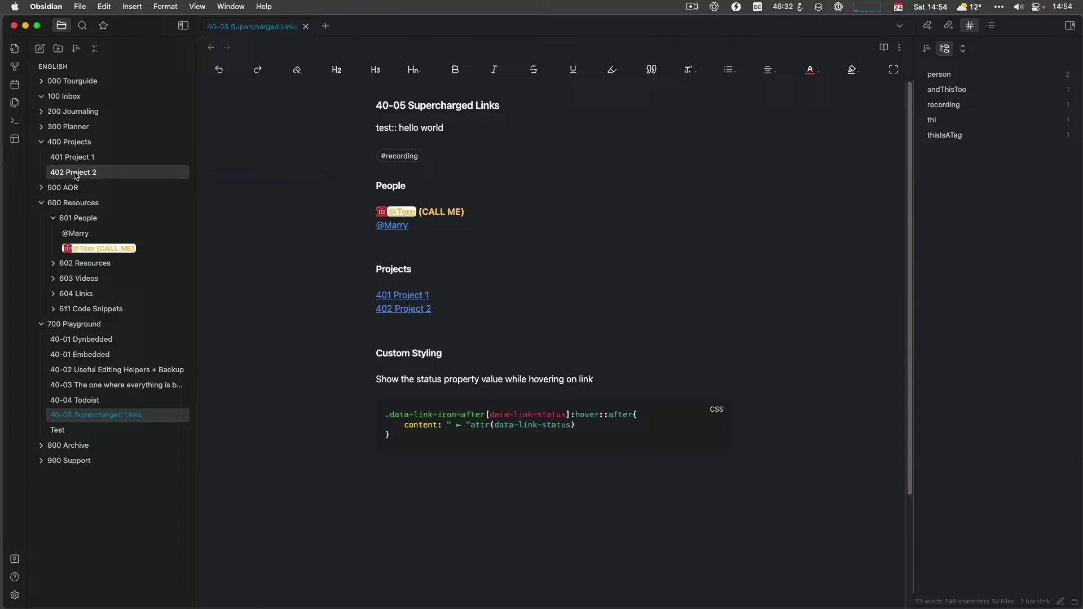
Add and save a status = 'OK' Attribute value selector in Supercharged Links, keeping only 'Add content after link'
click(15, 596)
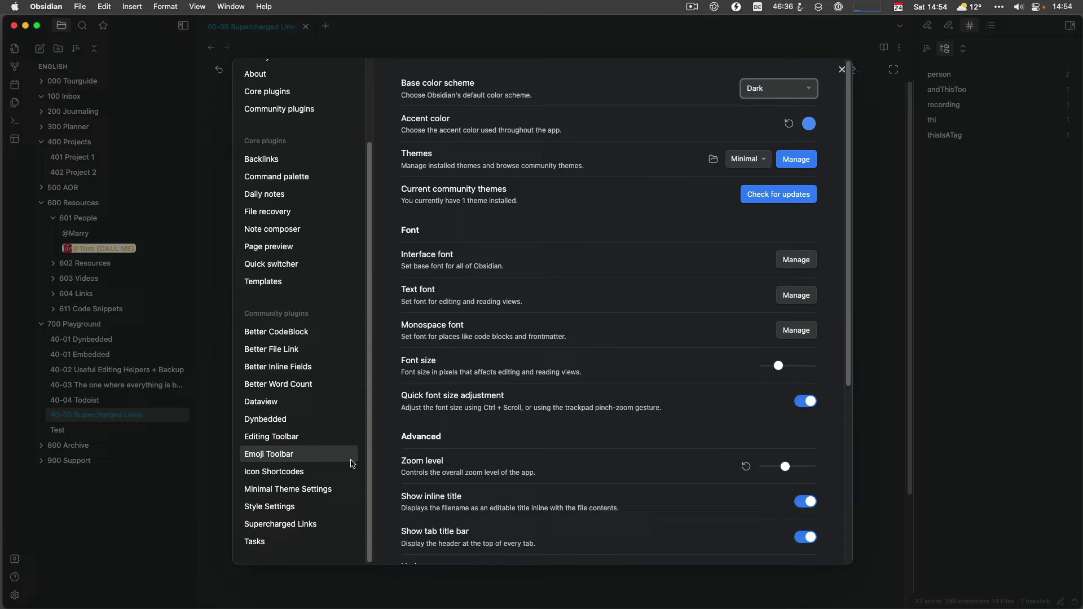
click(295, 525)
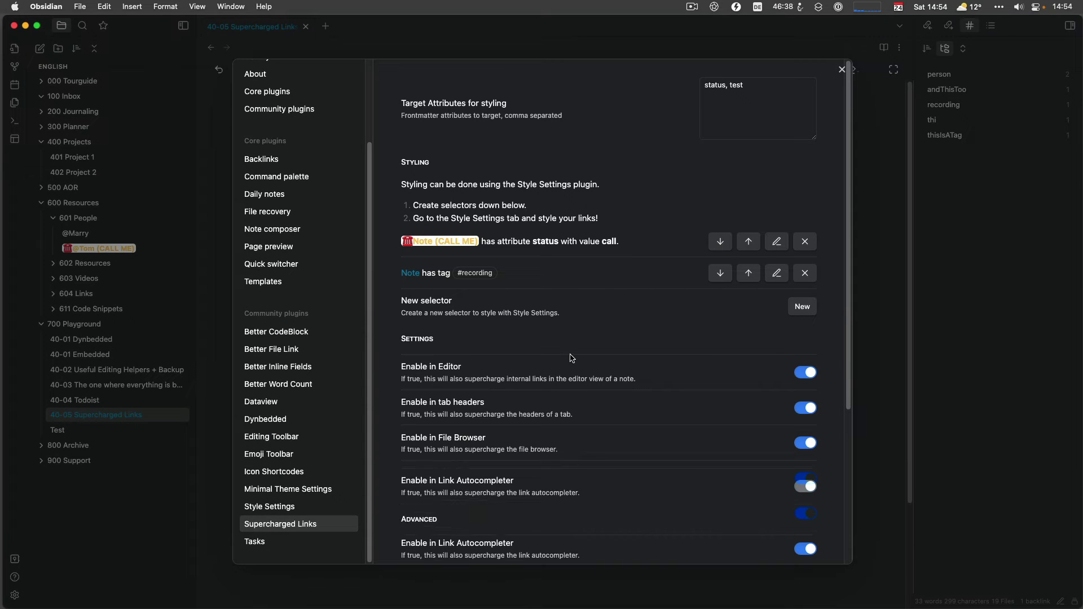
click(801, 307)
click(641, 144)
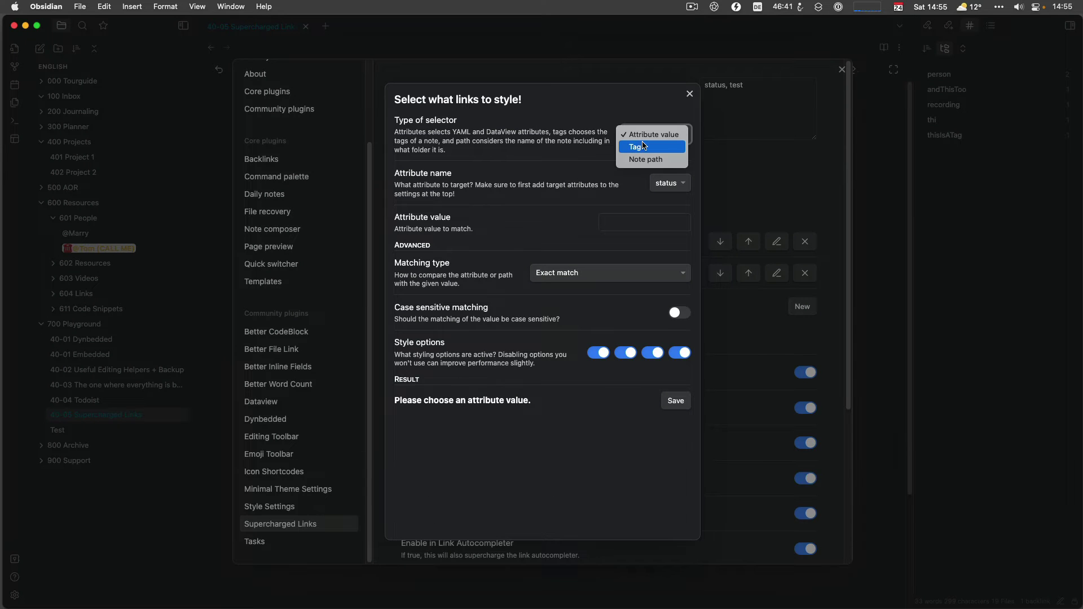
click(649, 146)
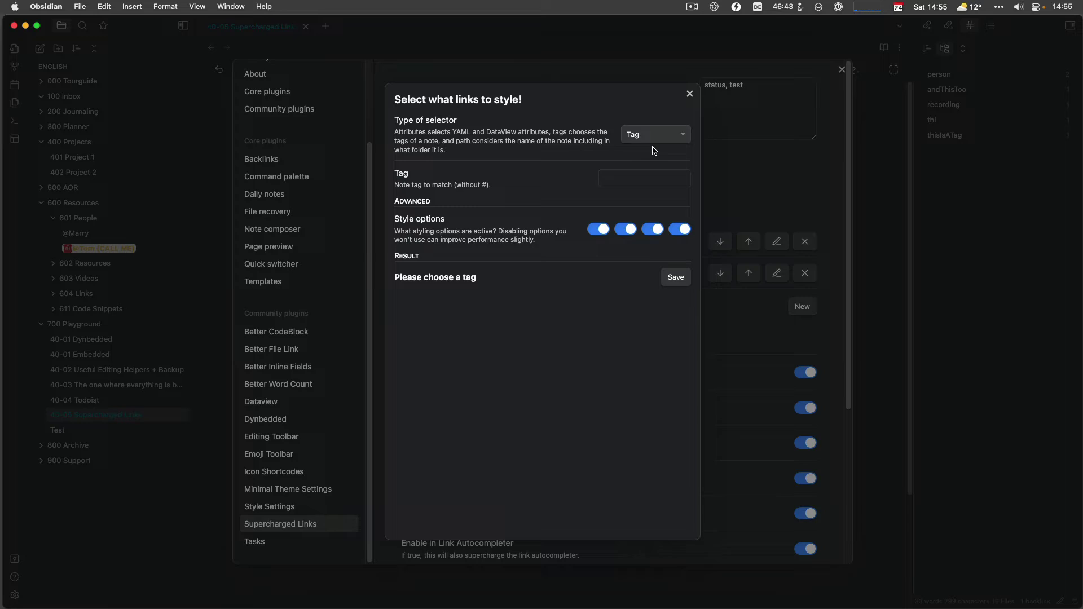
click(654, 141)
click(654, 120)
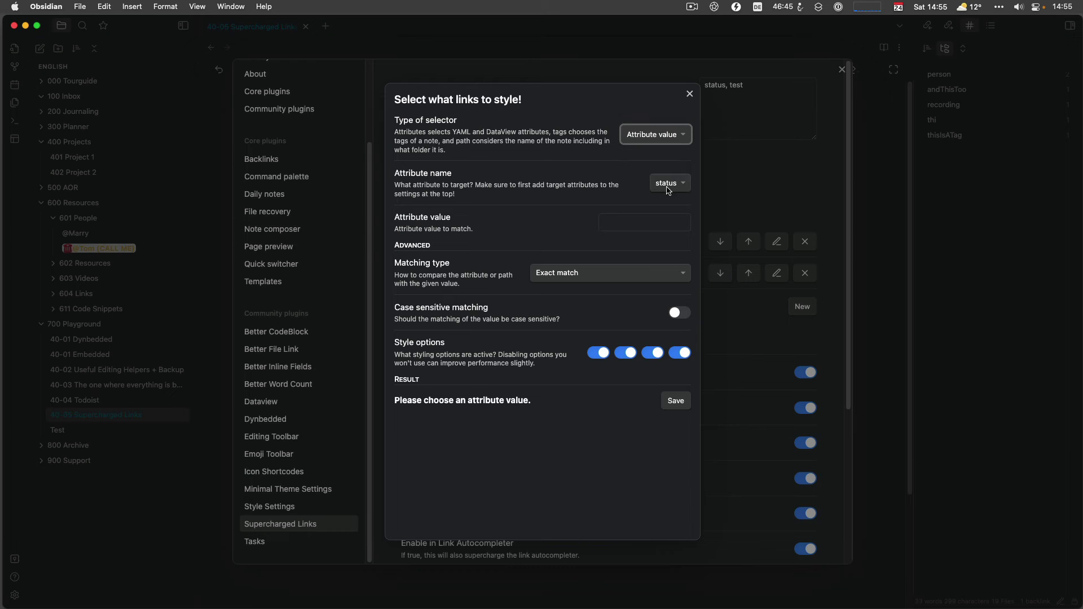
click(619, 227)
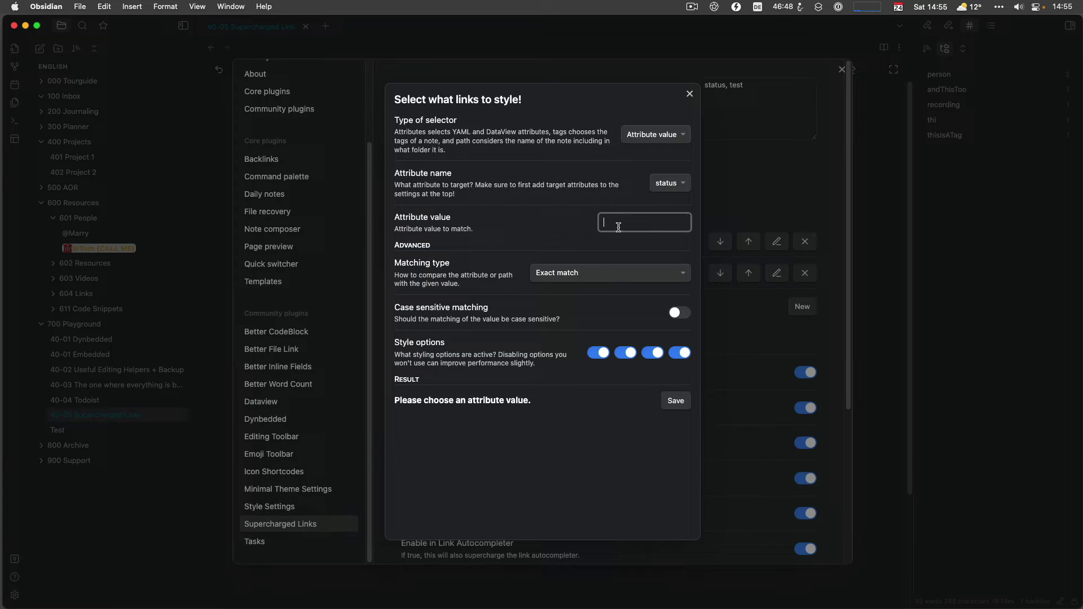
text(OK)
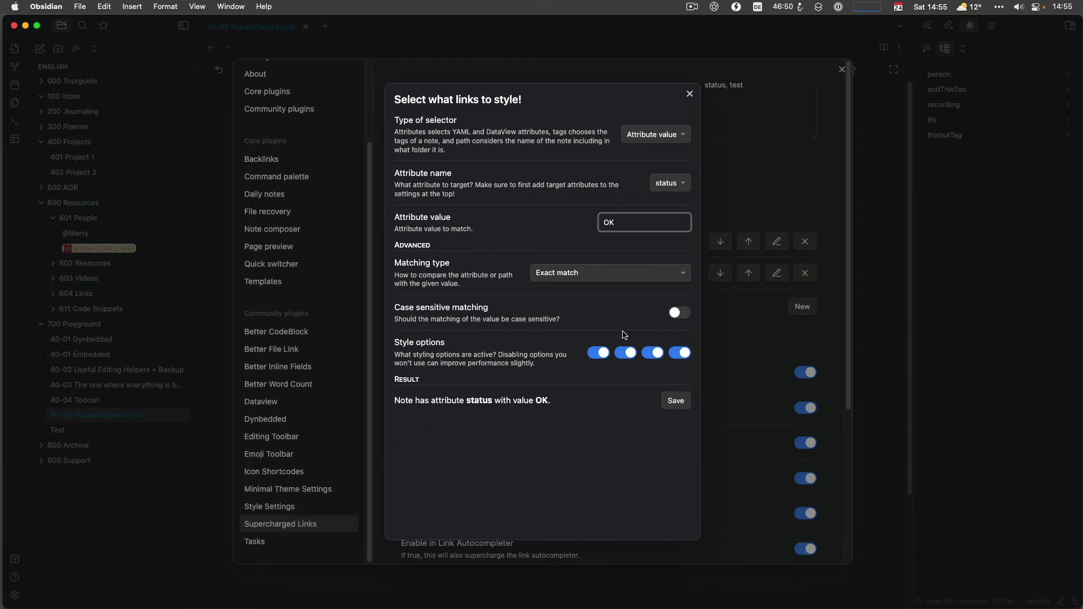
click(599, 353)
click(628, 354)
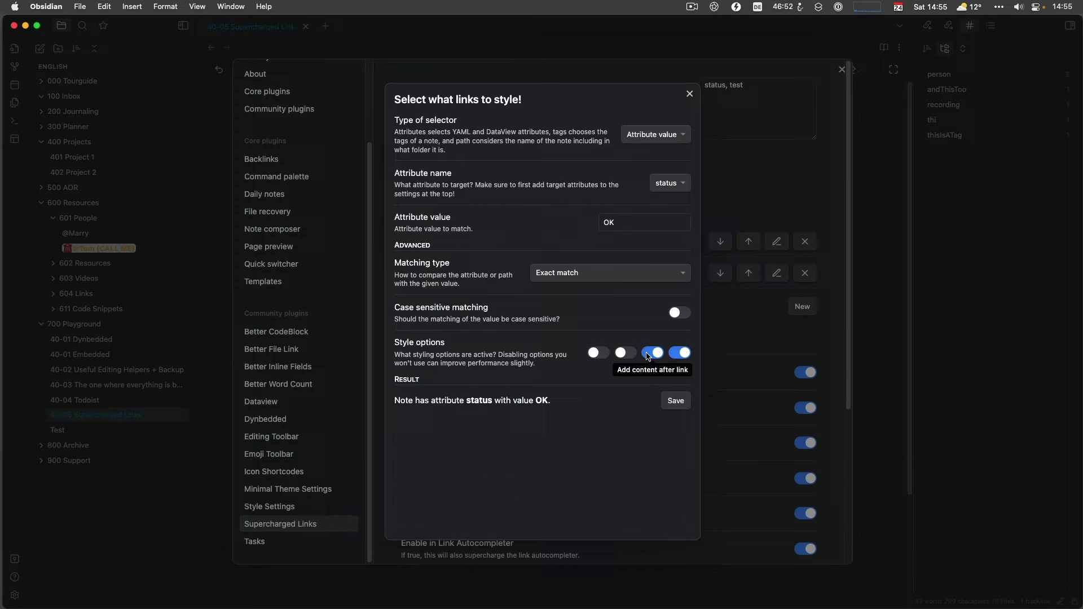
click(680, 353)
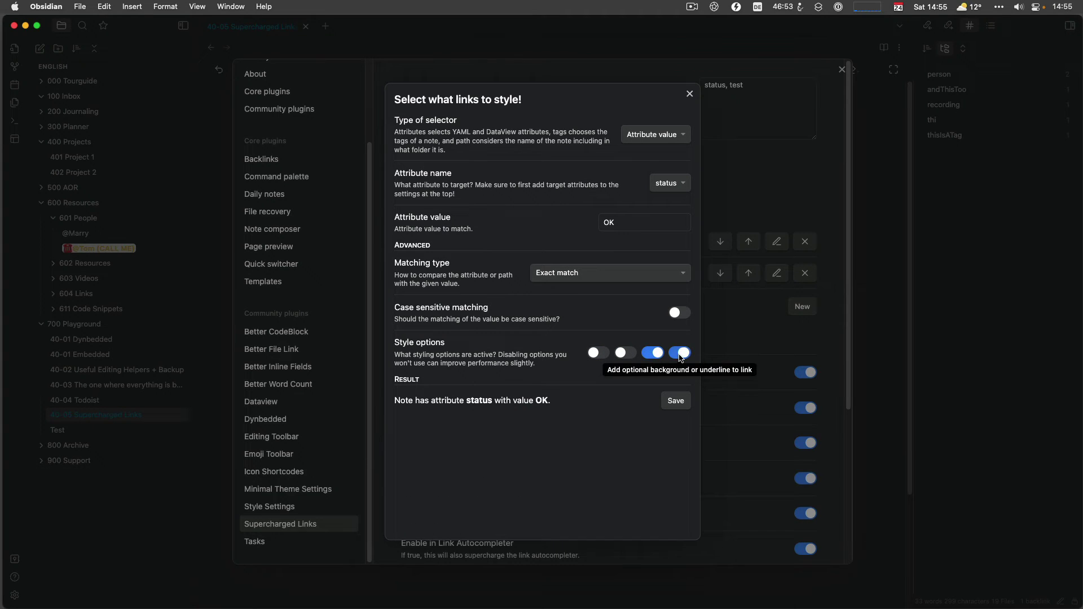
click(676, 402)
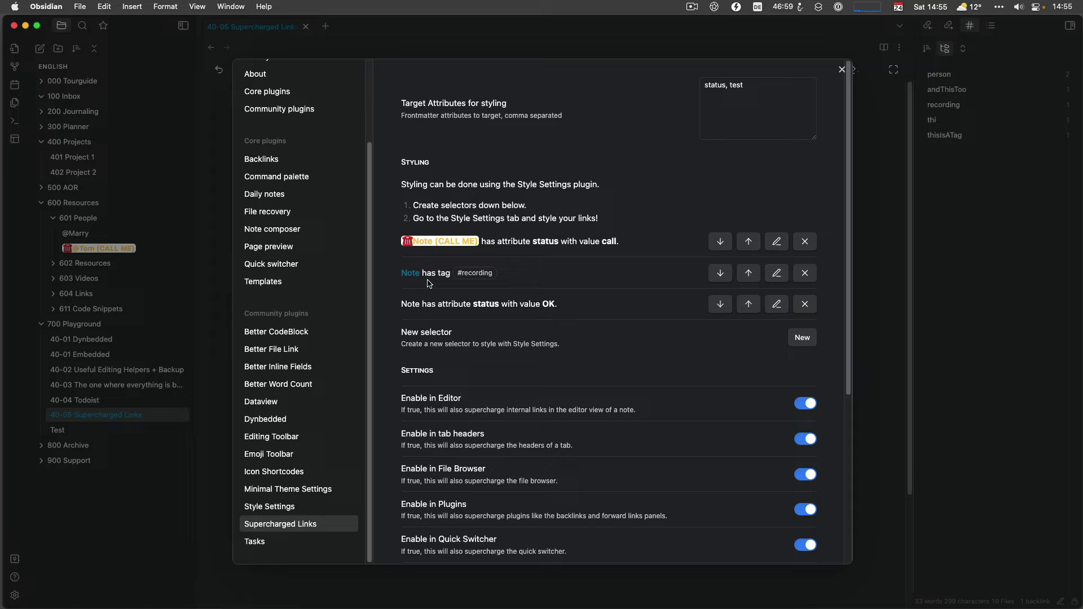
Add and save a status = 'failed' selector with only 'Add content after link' enabled
click(801, 338)
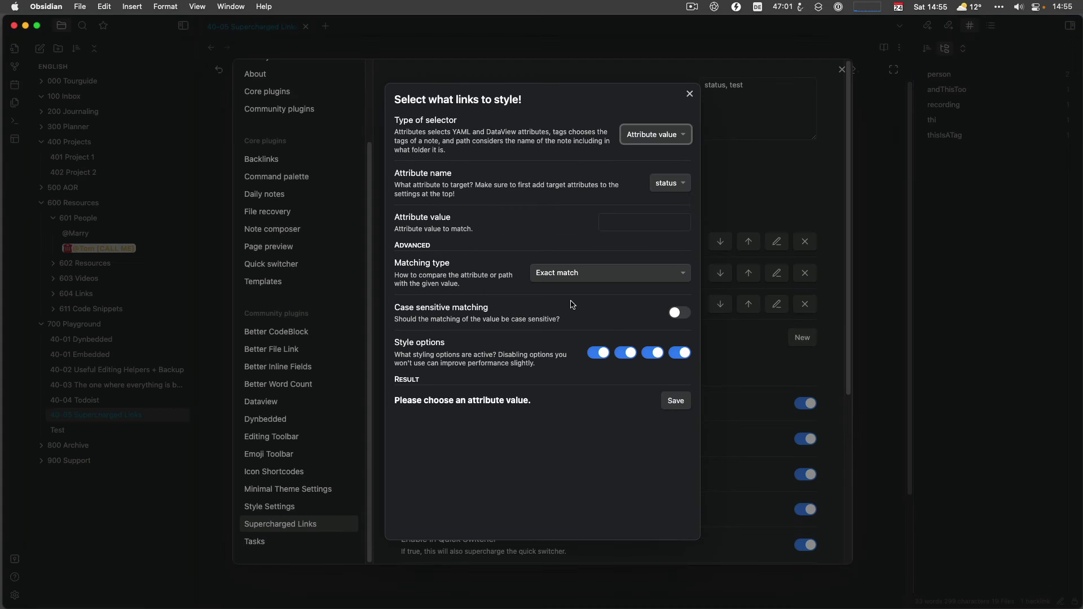
click(629, 230)
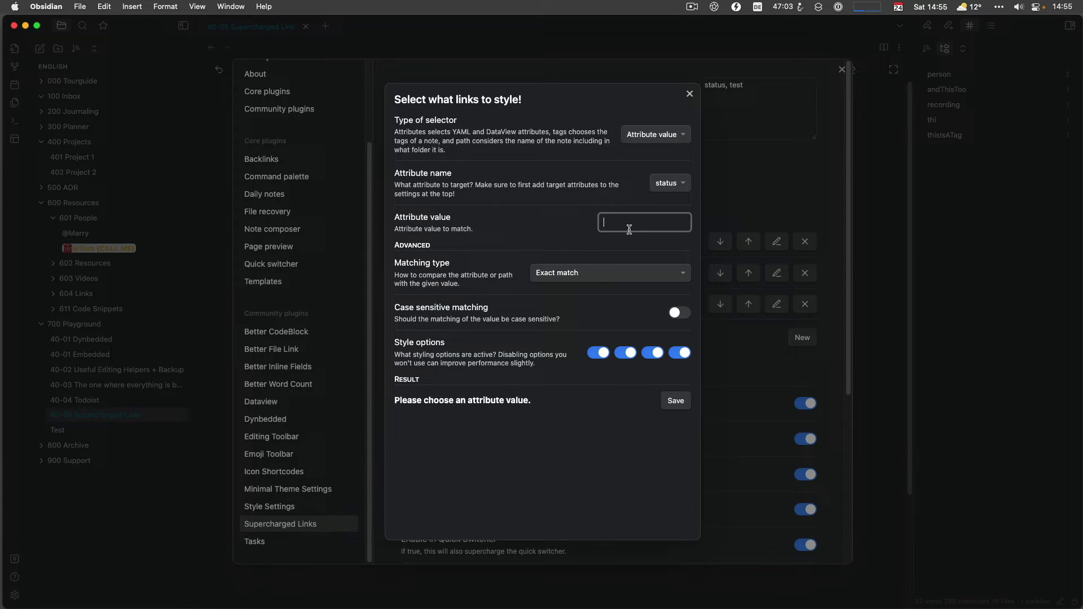
text(failed)
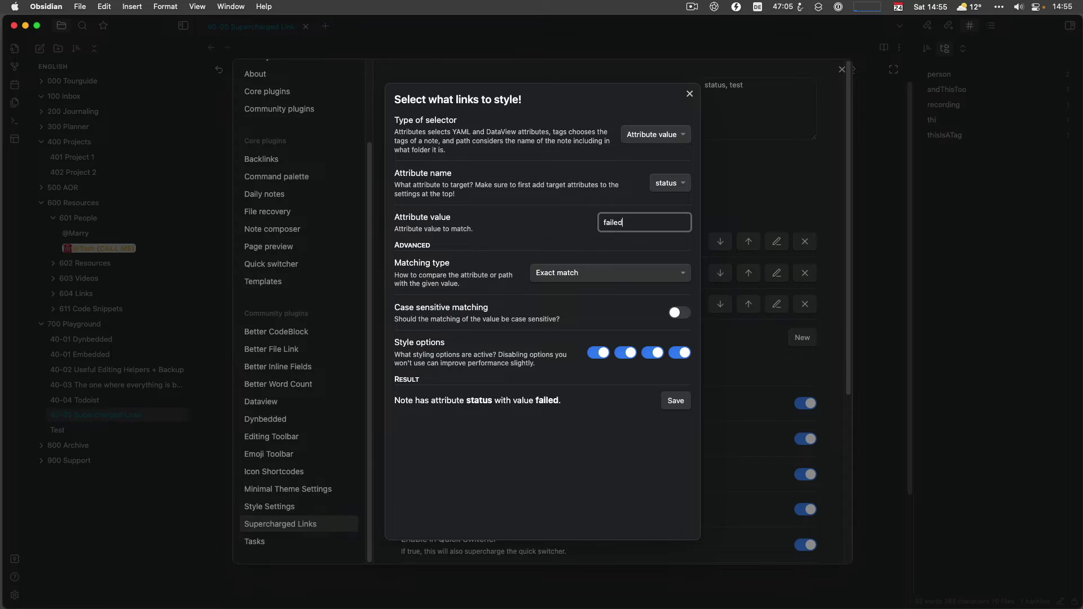
click(599, 352)
click(625, 353)
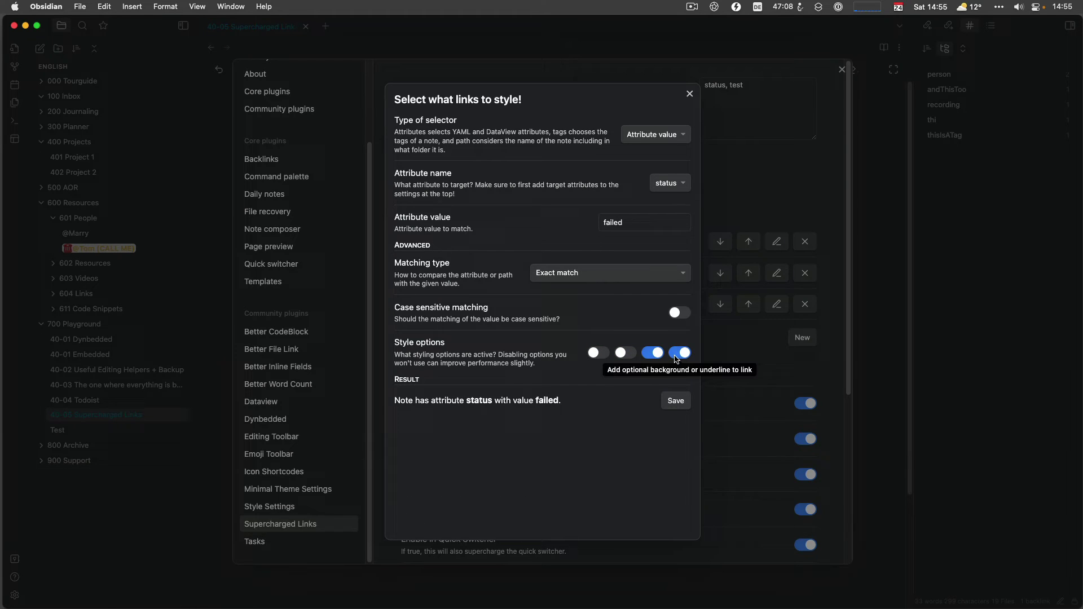
click(677, 404)
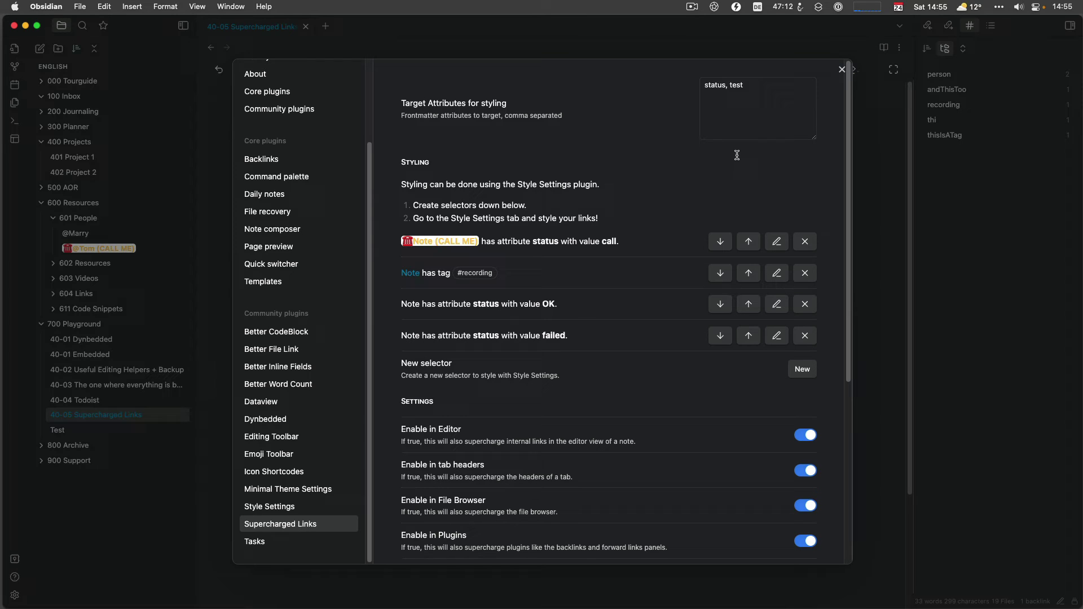
In Style Settings, set the Append text for 'status is failed' links to 🔴
click(265, 506)
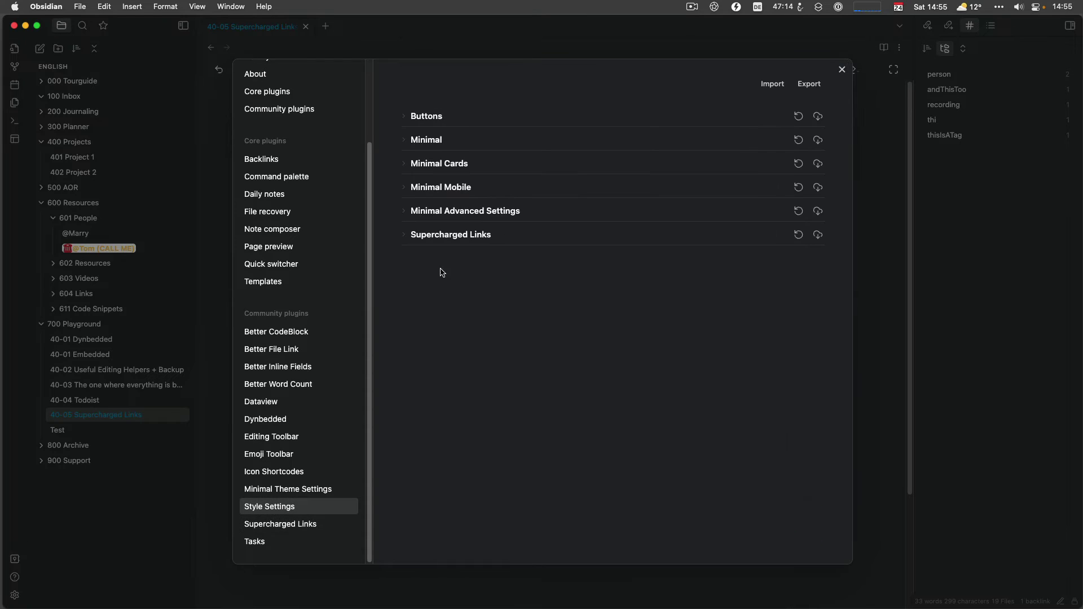
click(415, 236)
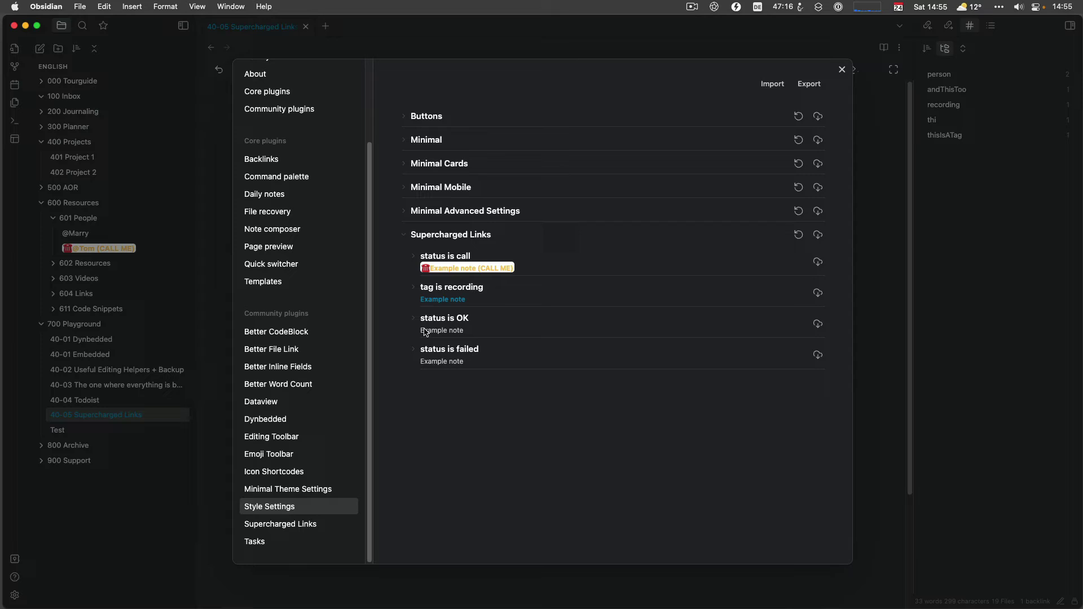
click(414, 354)
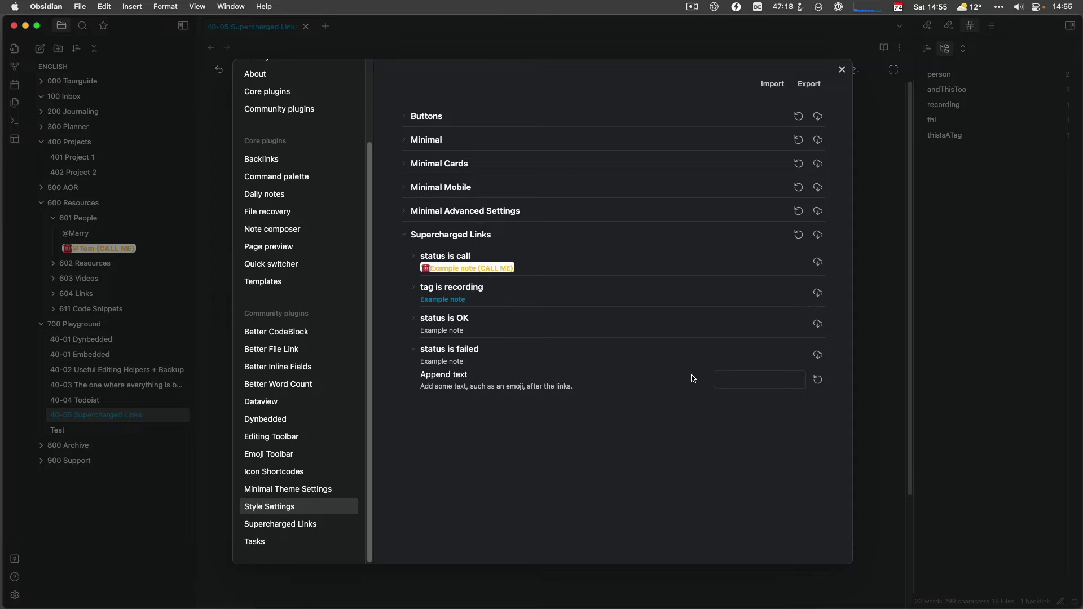
click(719, 378)
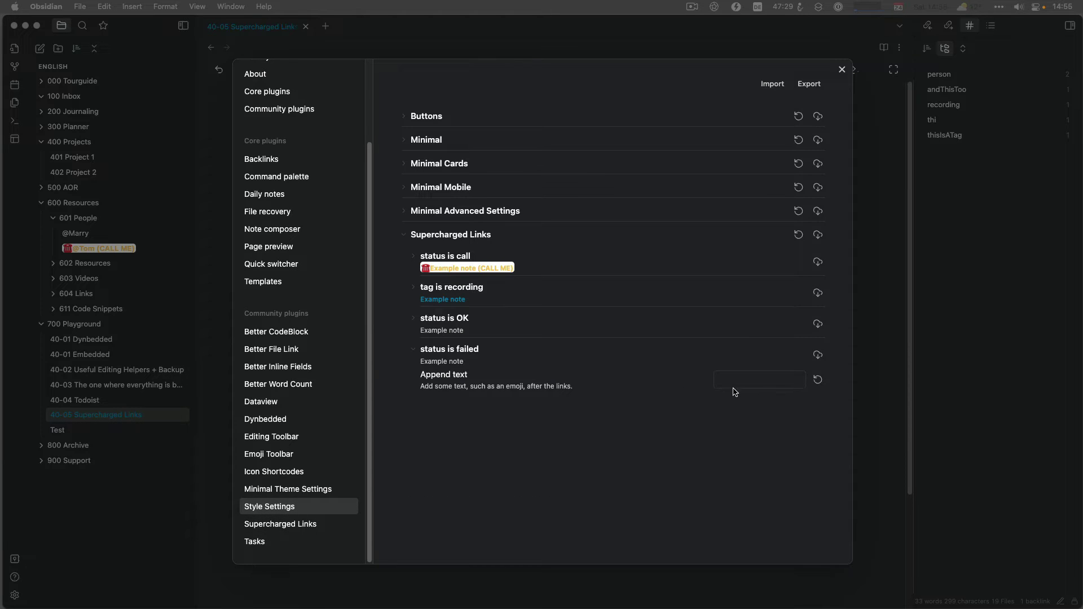
click(731, 380)
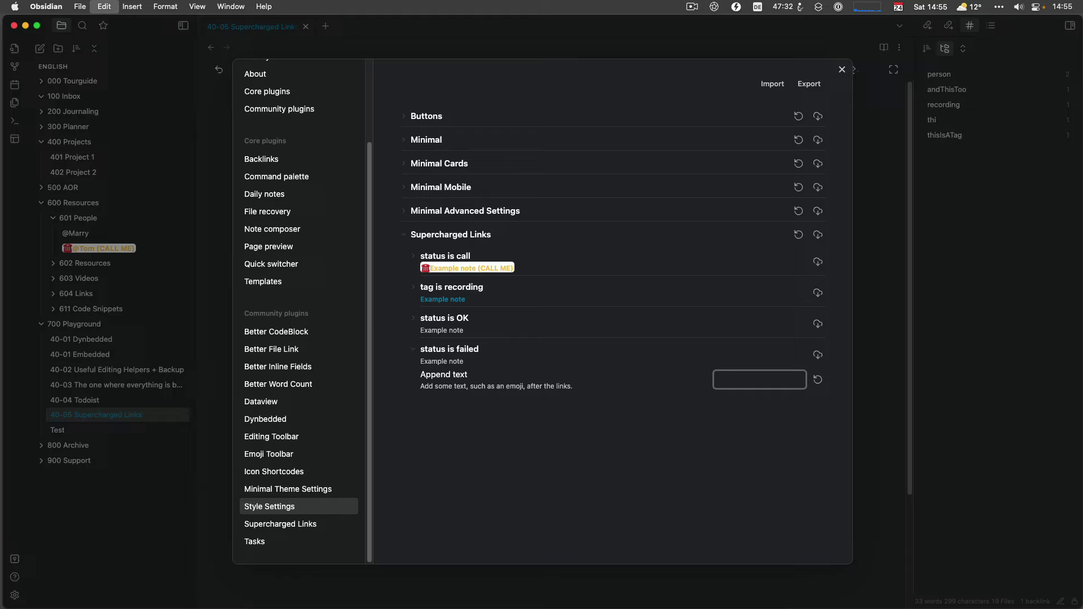
text(🔴)
Set the Append text for 'status is OK' links to 🍏
click(592, 331)
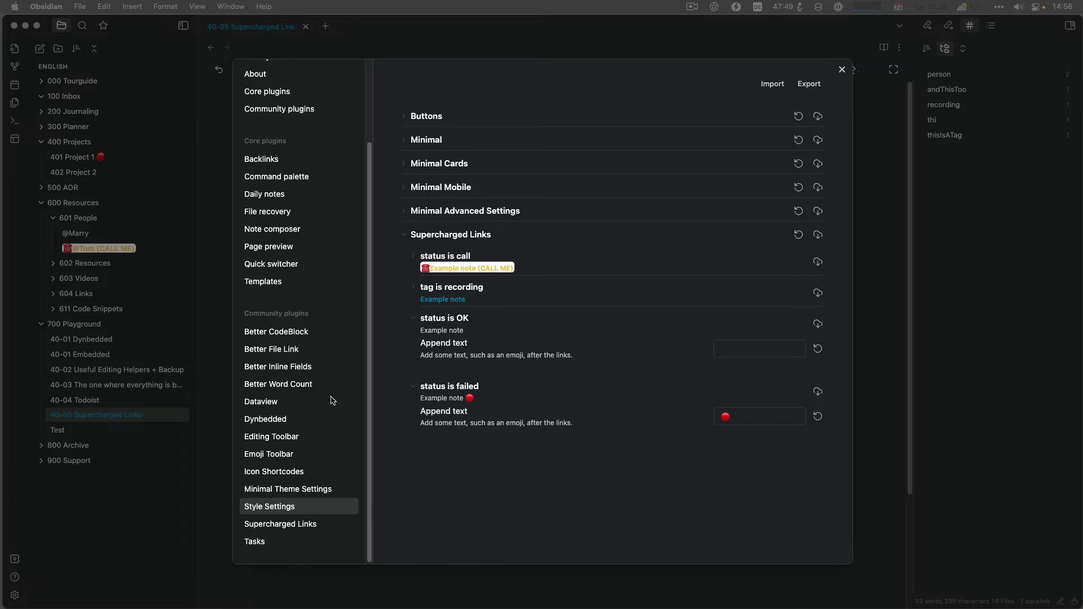
click(739, 351)
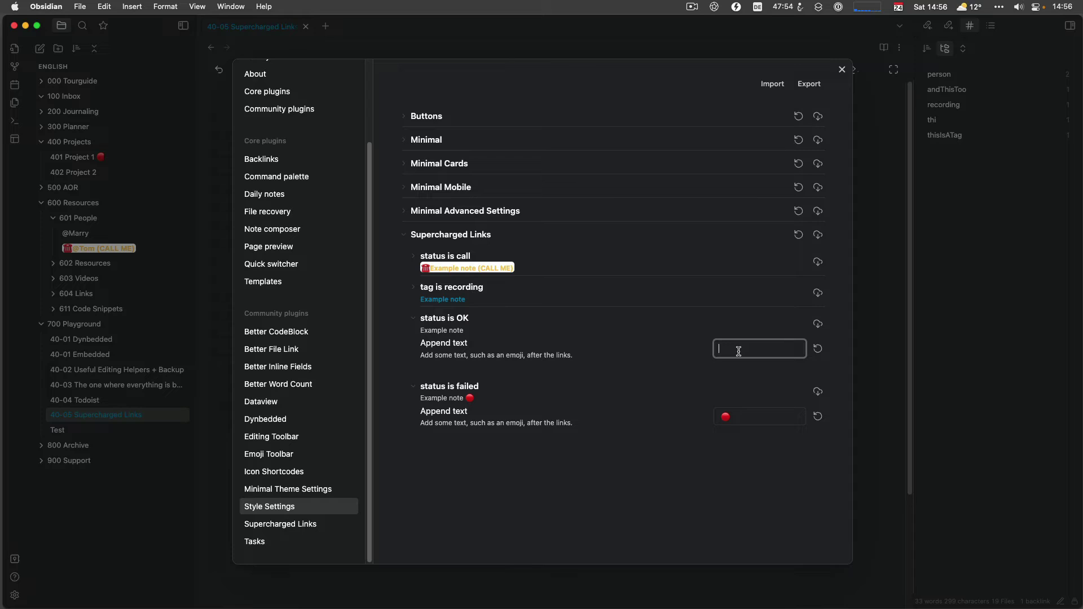
text(🍏)
click(630, 400)
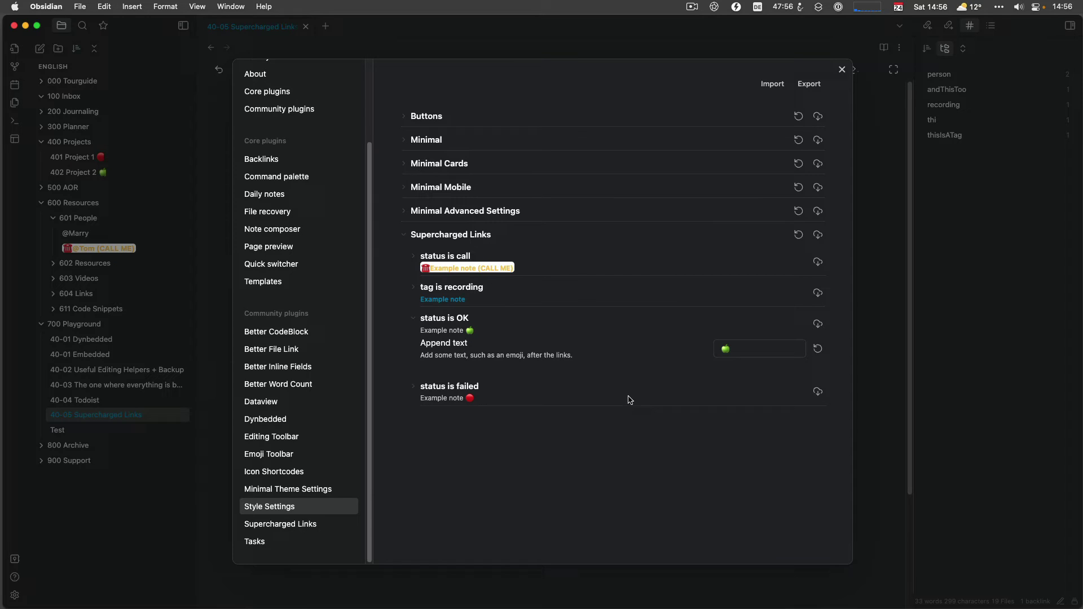
Close Settings to see the red circle after 401 Project 1 and the green apple after 402 Project 2
click(842, 70)
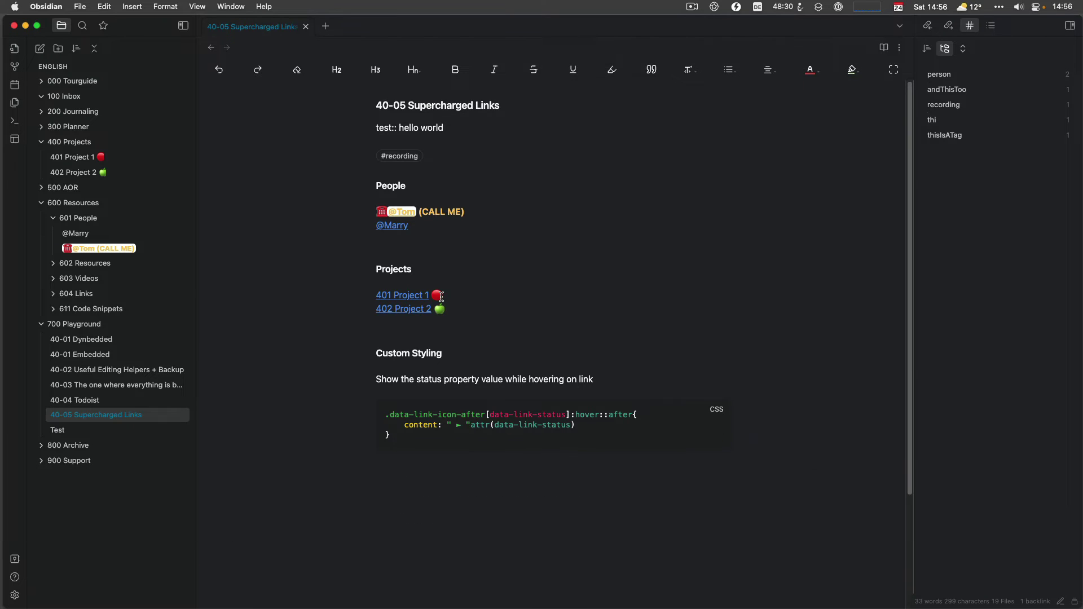
In Style Settings, paste a new Append text emoji for the 'status is failed' rule, then close Settings
click(14, 595)
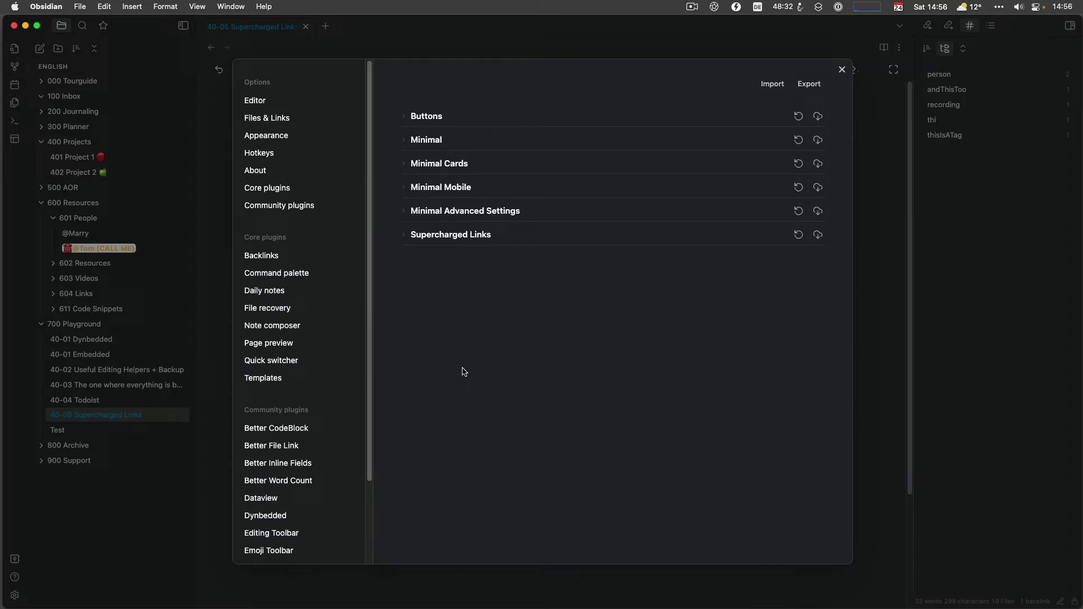
click(411, 235)
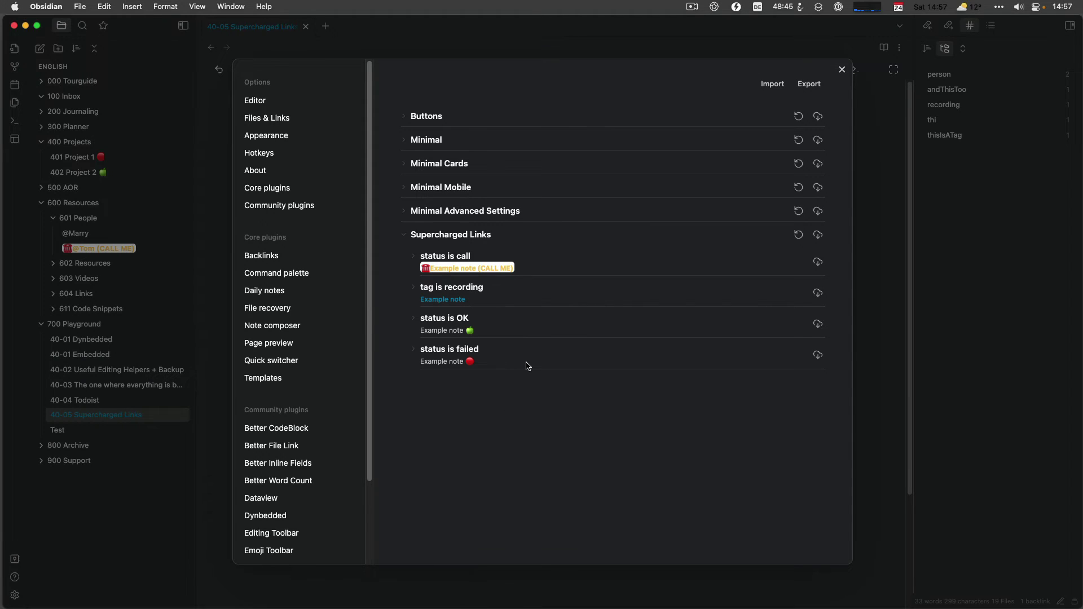
click(414, 353)
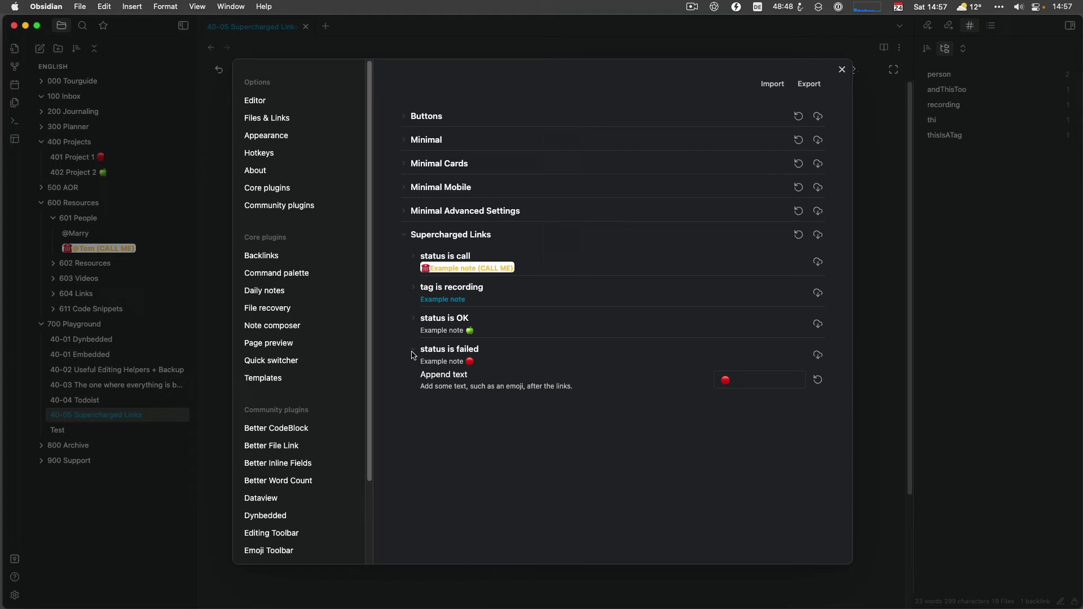
click(727, 382)
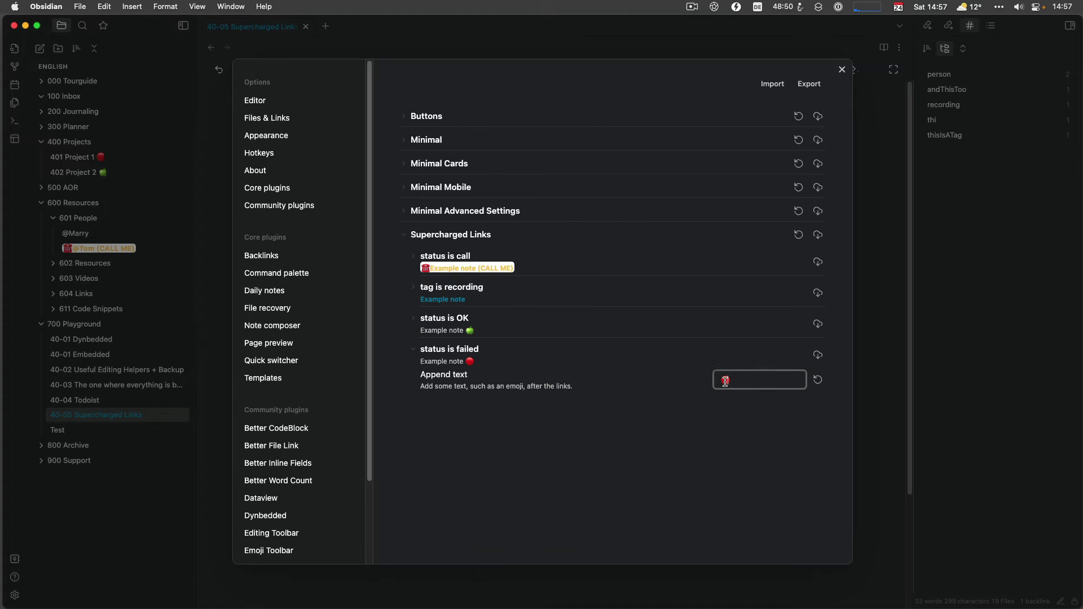
double_click(723, 381)
text(🍅)
click(735, 456)
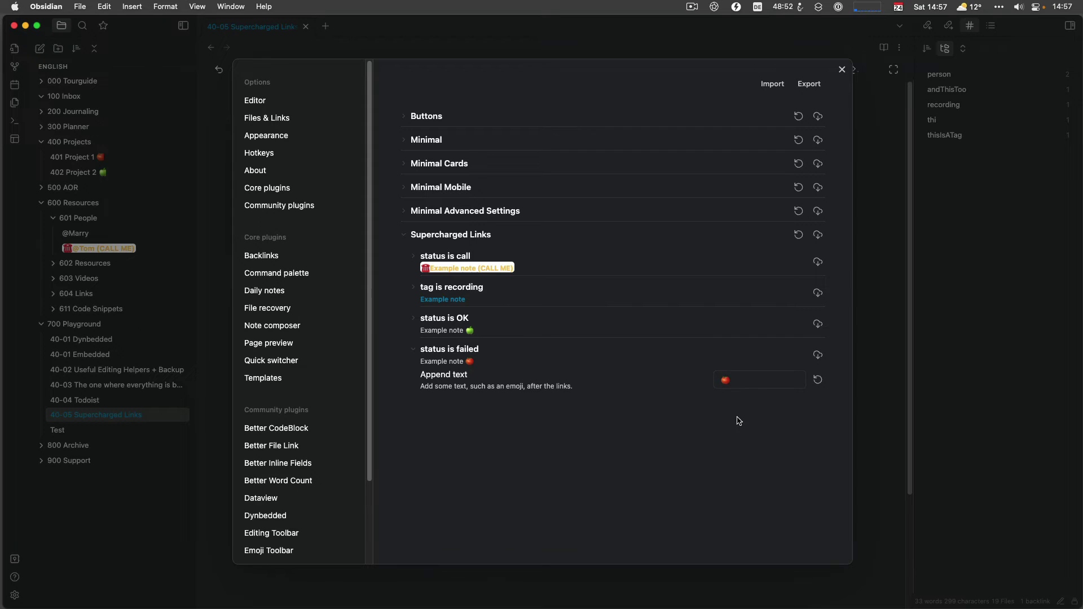
click(842, 69)
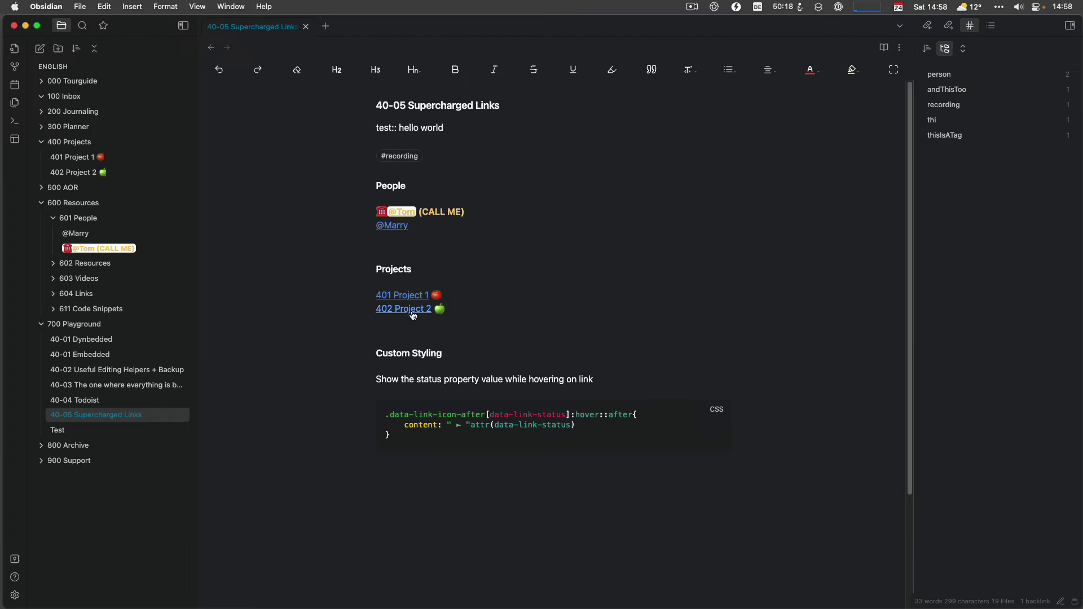
Select the word 'status' in the note's CSS code block, then let the block render again
click(545, 425)
right_click(545, 425)
drag(571, 425, 543, 427)
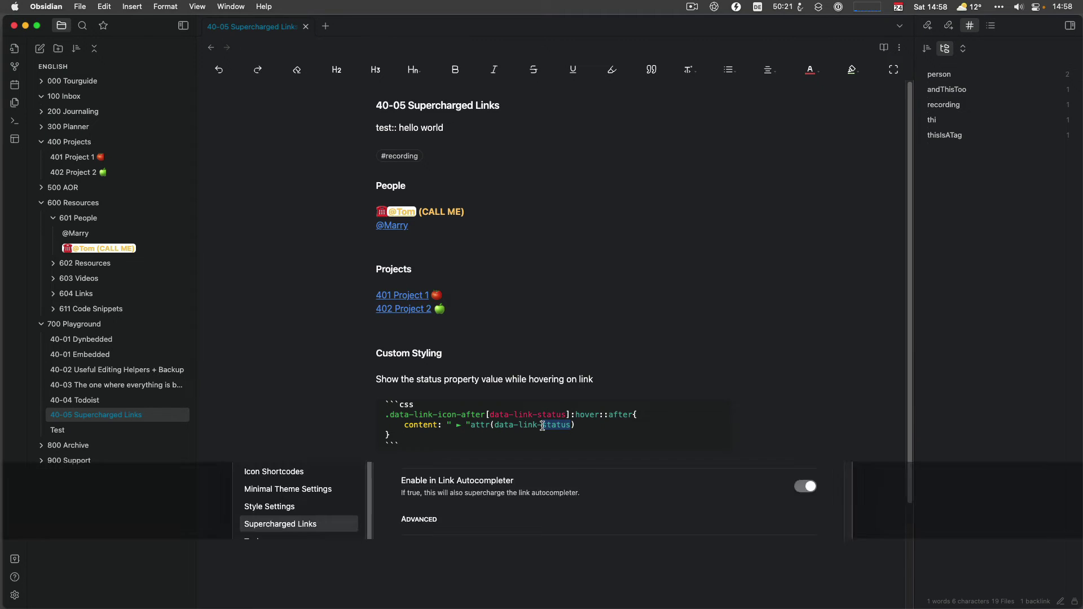
click(101, 529)
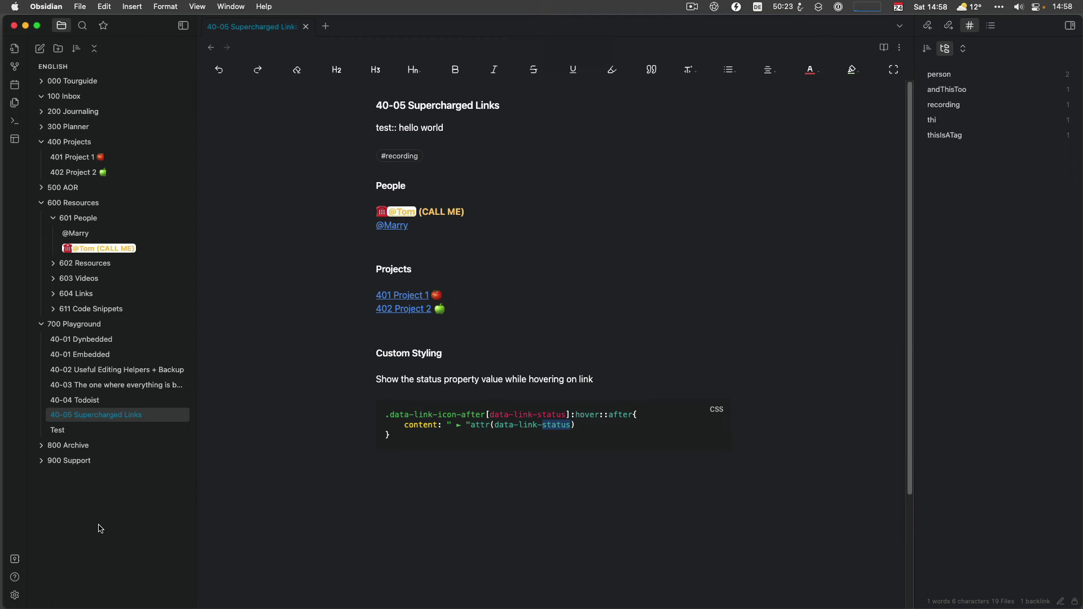
Enable the own-supercharged-links CSS snippet under Appearance and close Settings
click(14, 595)
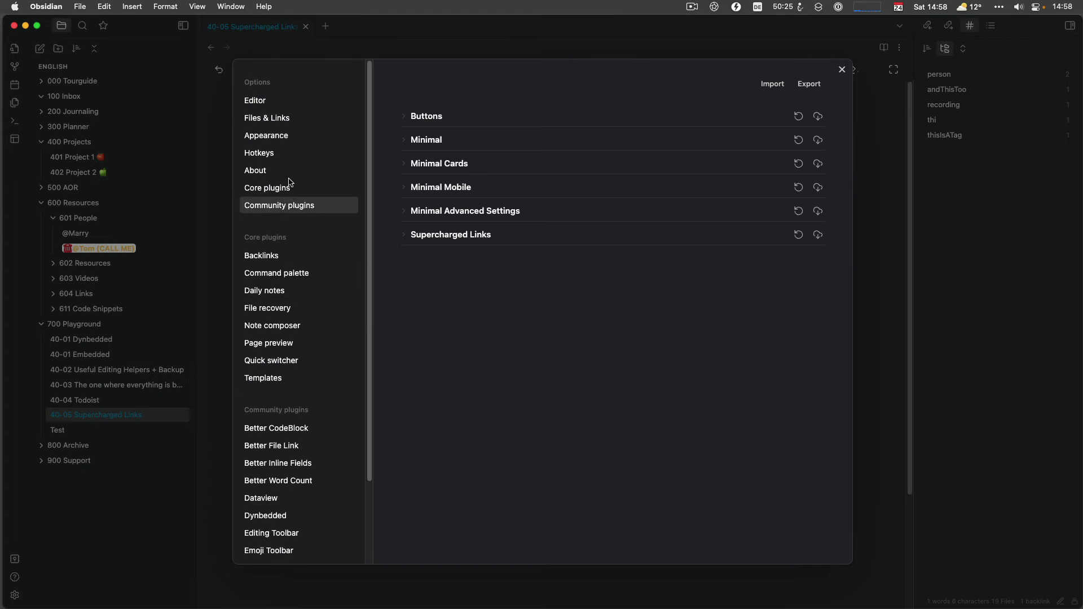
click(276, 136)
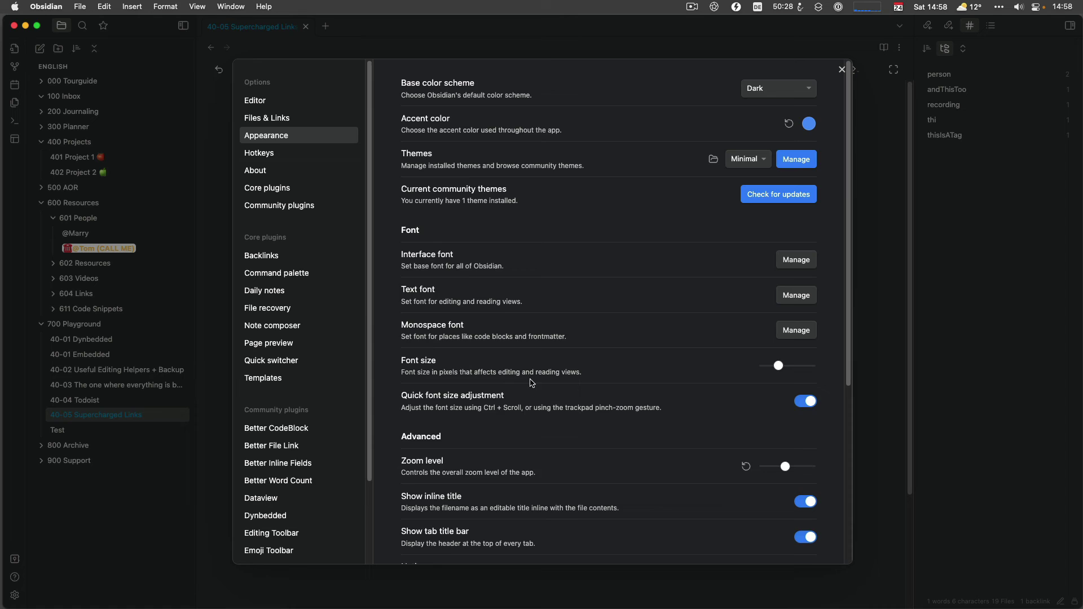
scroll(531, 383, down, 5)
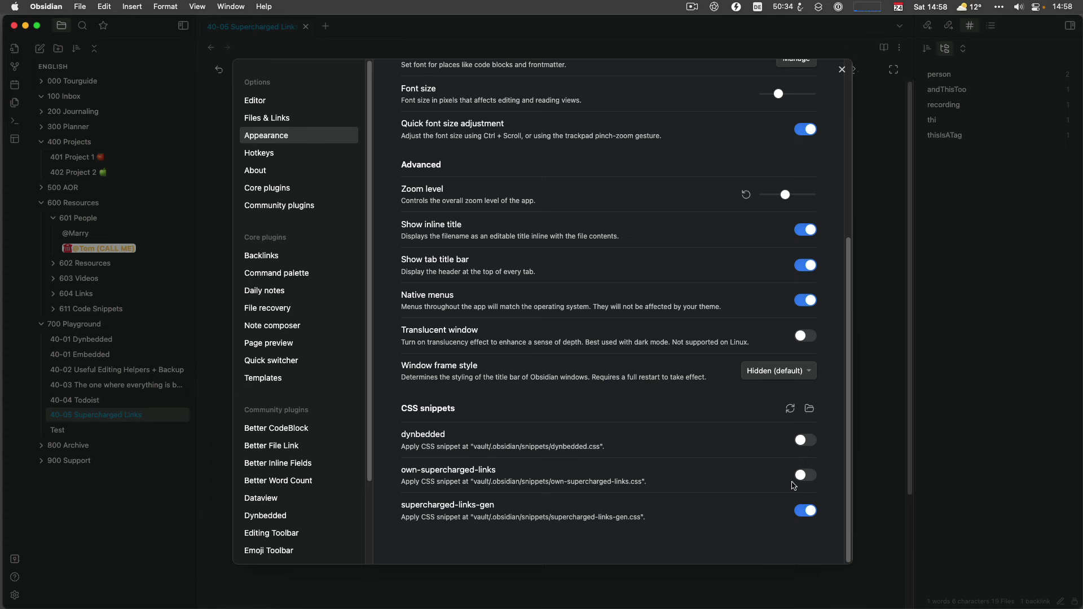
click(804, 476)
click(842, 70)
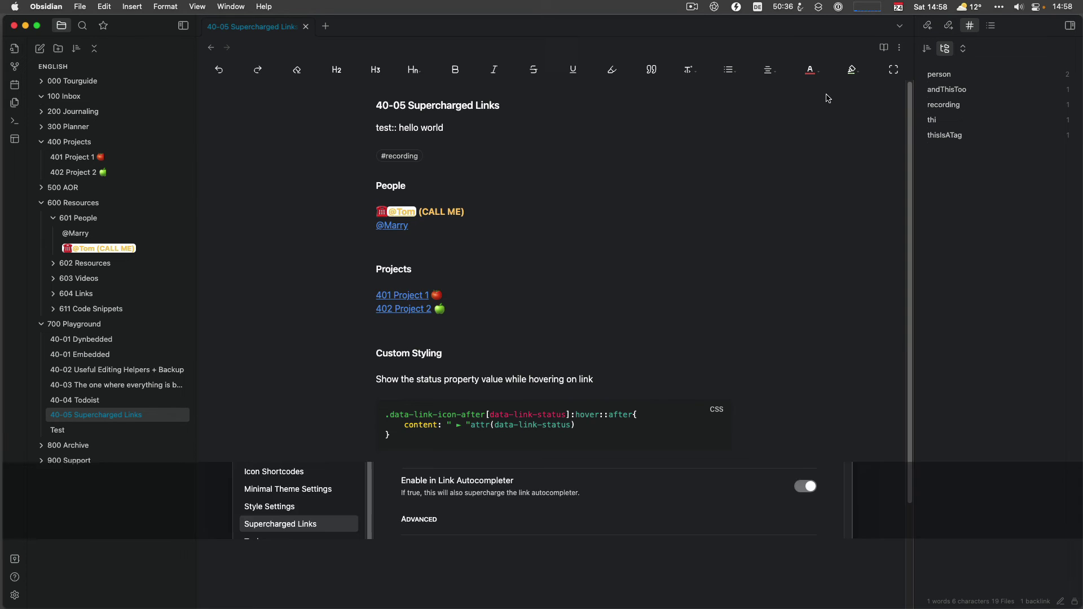
click(244, 454)
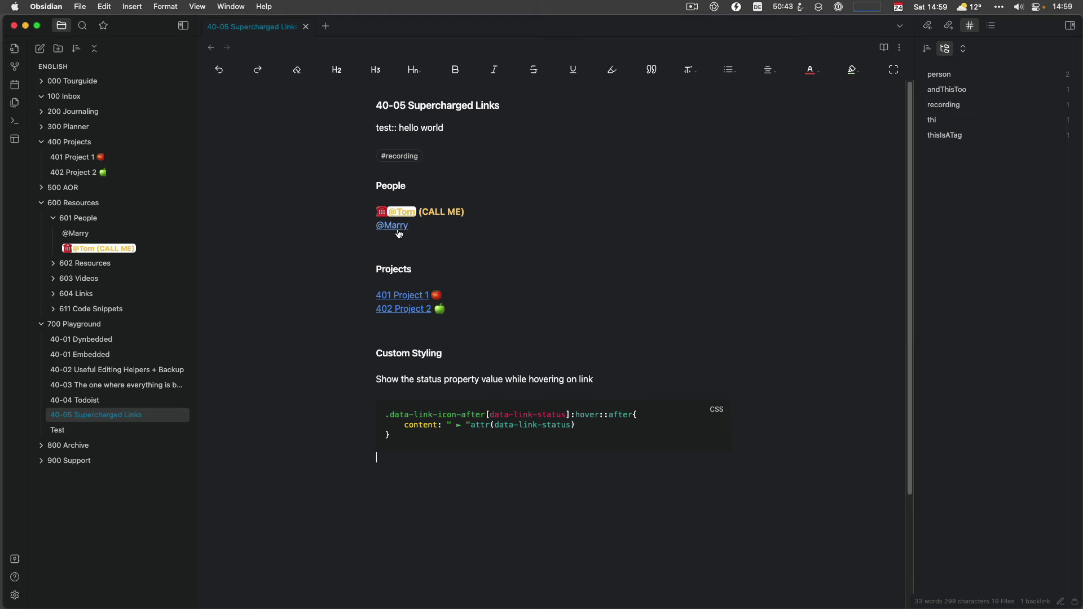
mouse_move(83, 252)
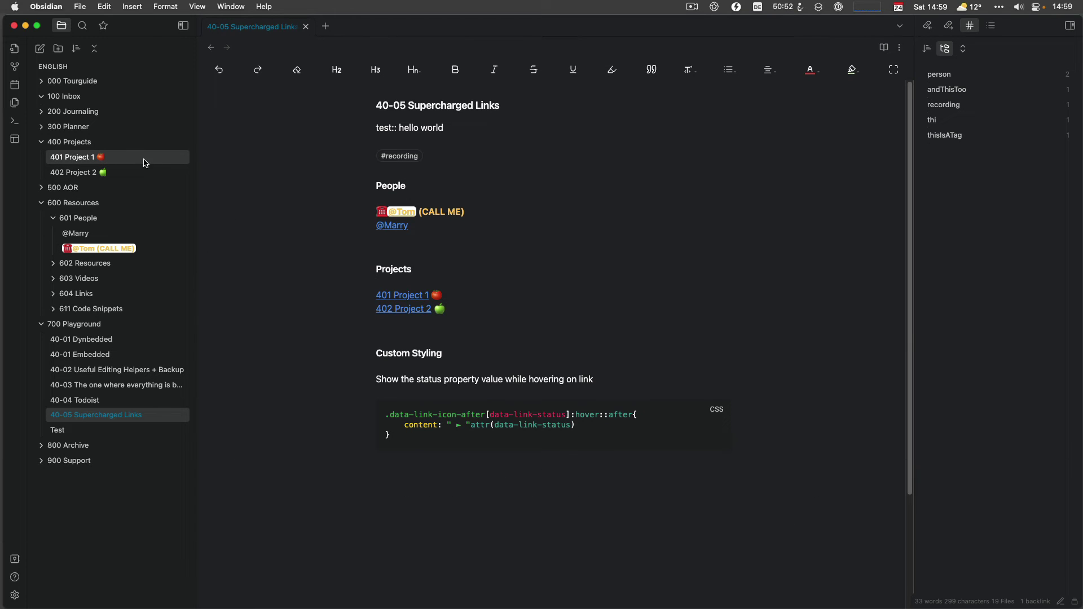
mouse_move(100, 162)
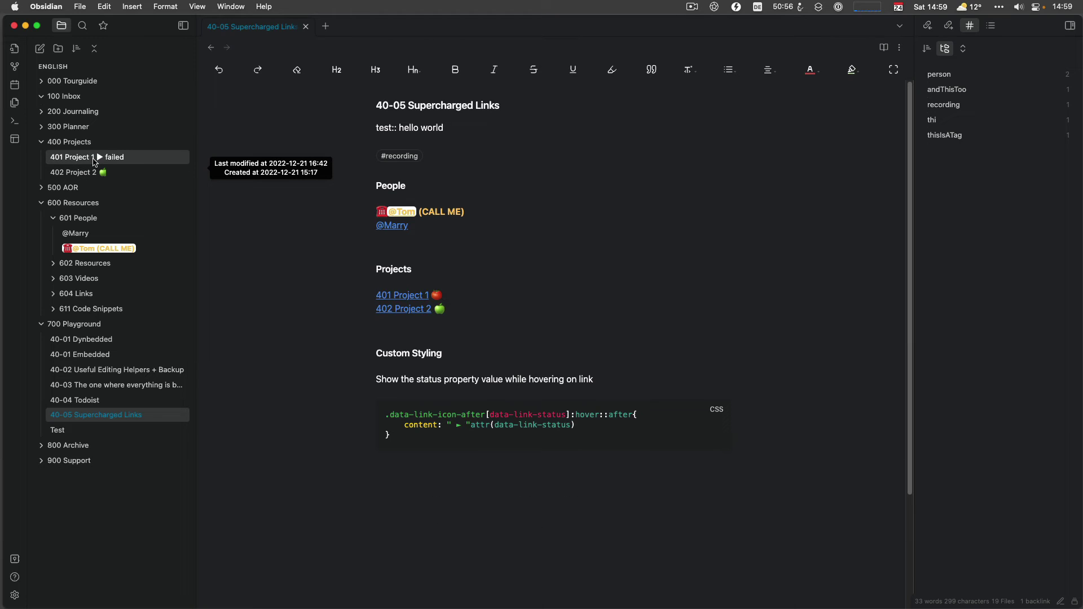
click(78, 232)
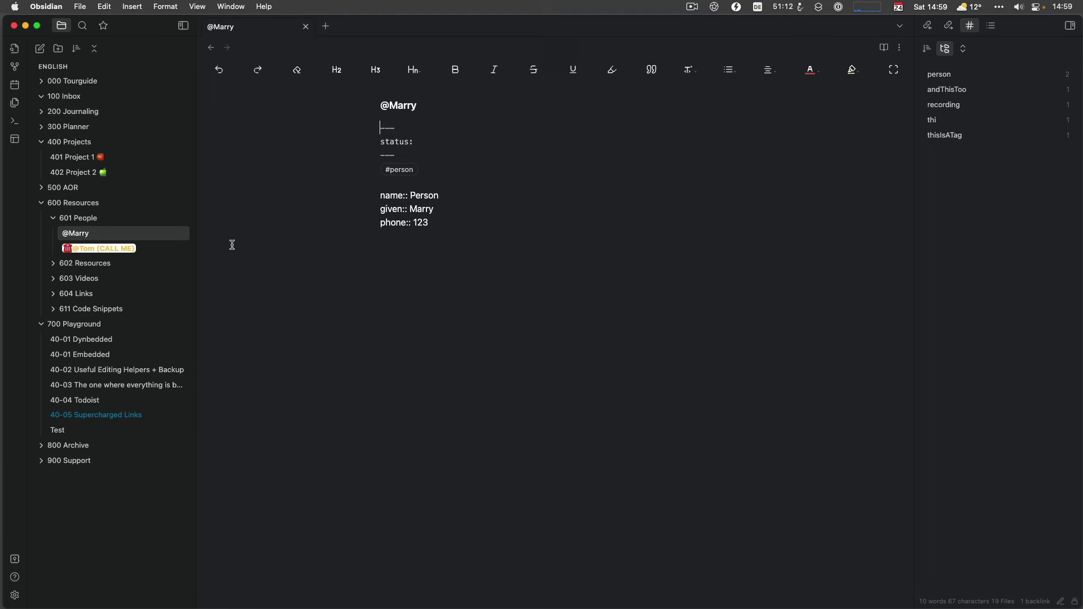
key(super+comma)
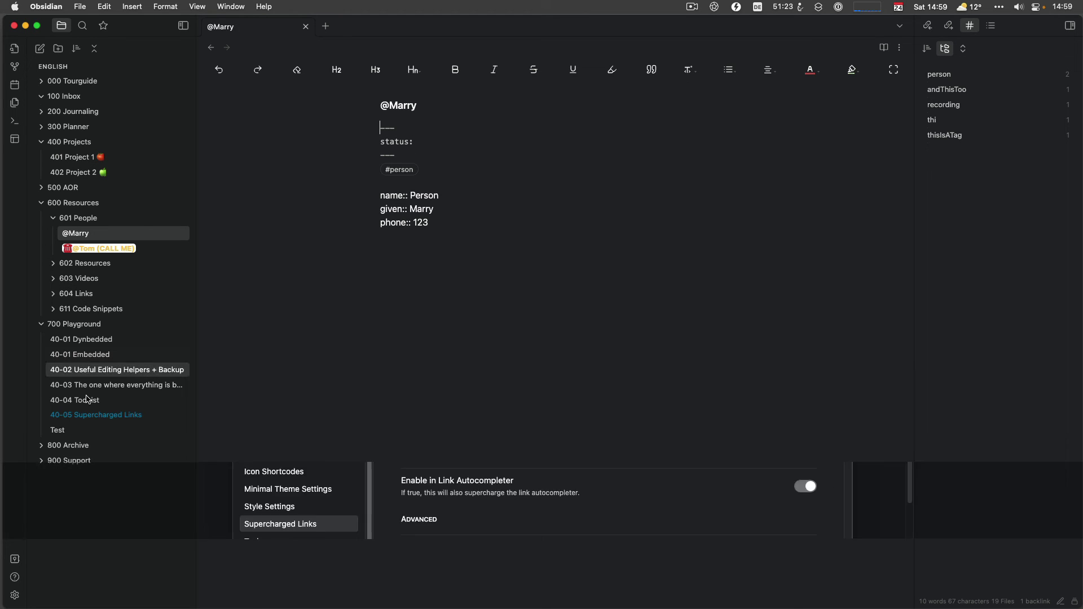
Reopen 40-05 Supercharged Links and select 'status' in the CSS rule and the test:: hello world line
click(86, 416)
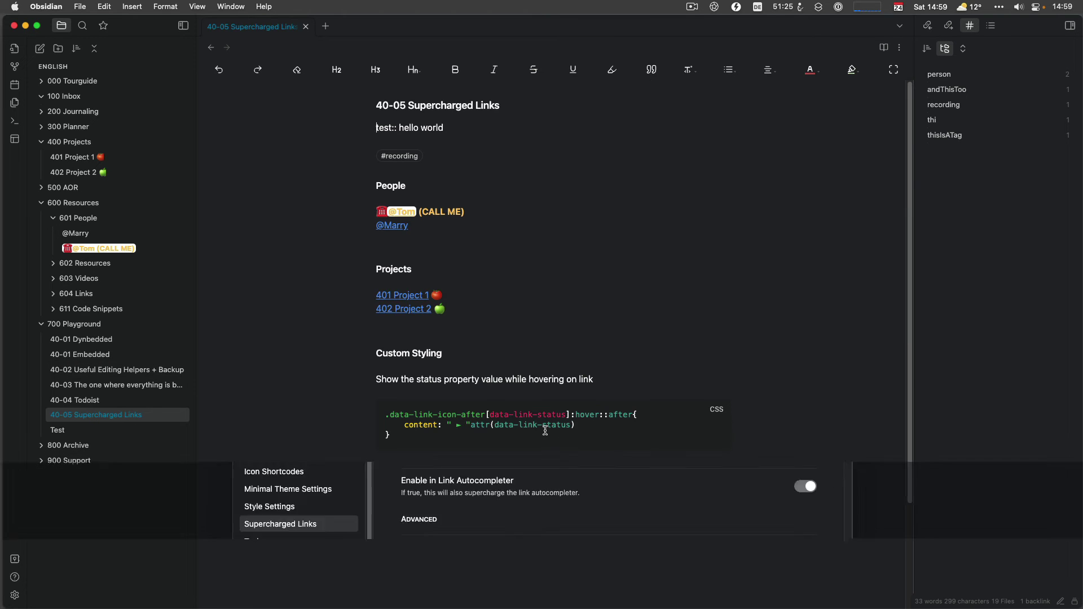
drag(544, 427, 572, 427)
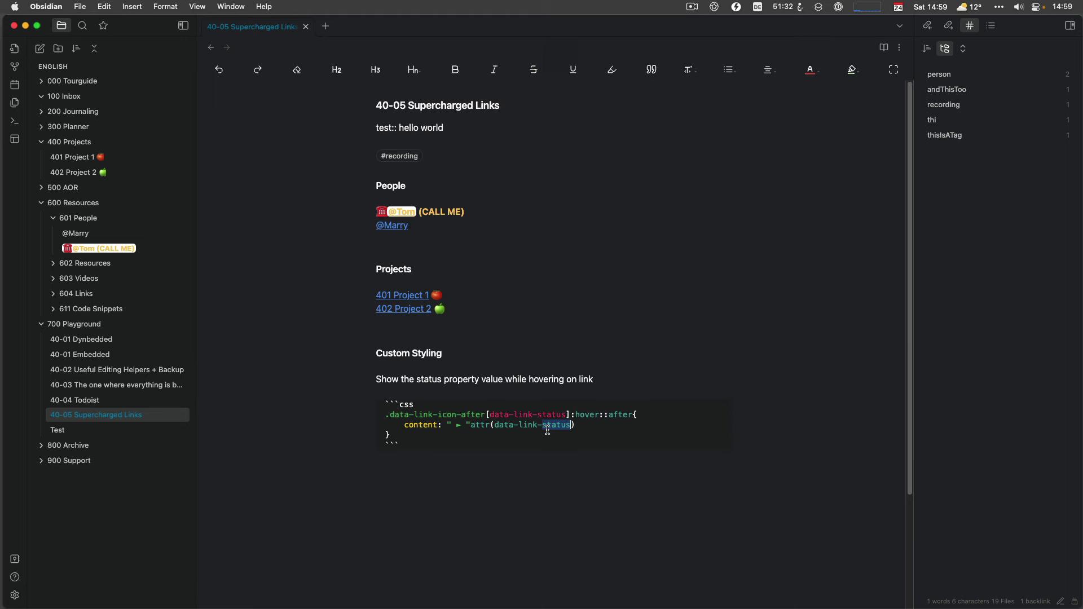
drag(373, 125, 450, 127)
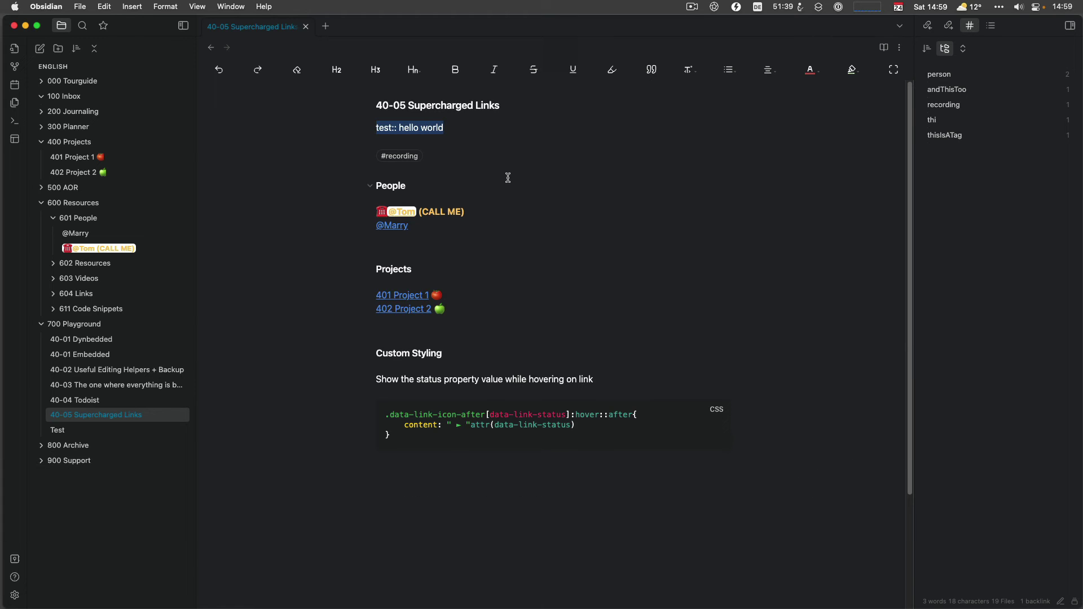
Follow a person link to its note, then switch back to 40-05 Supercharged Links
mouse_move(104, 173)
click(390, 227)
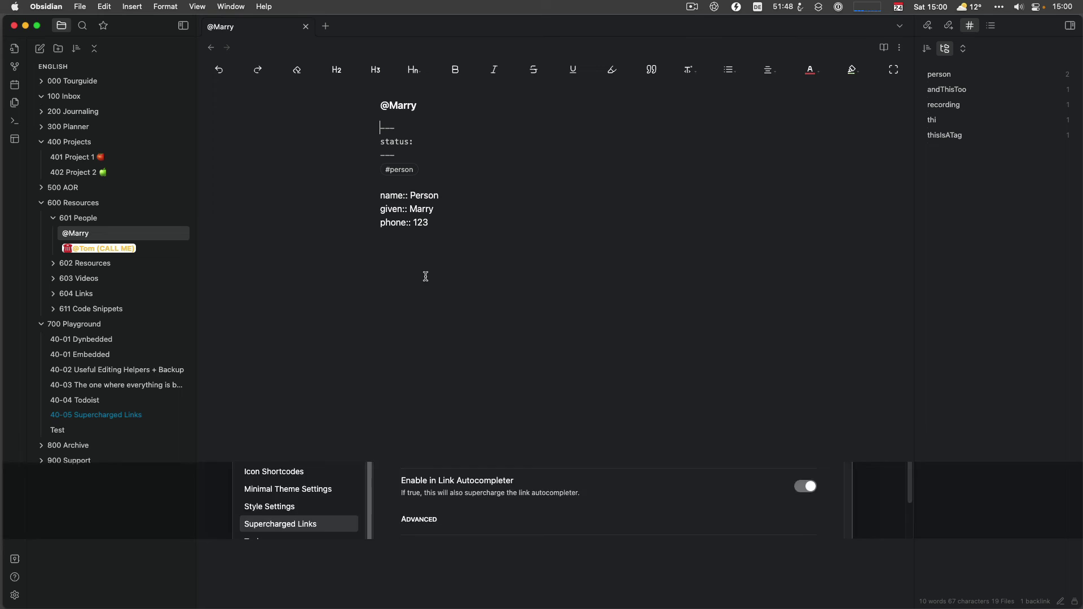
mouse_move(84, 248)
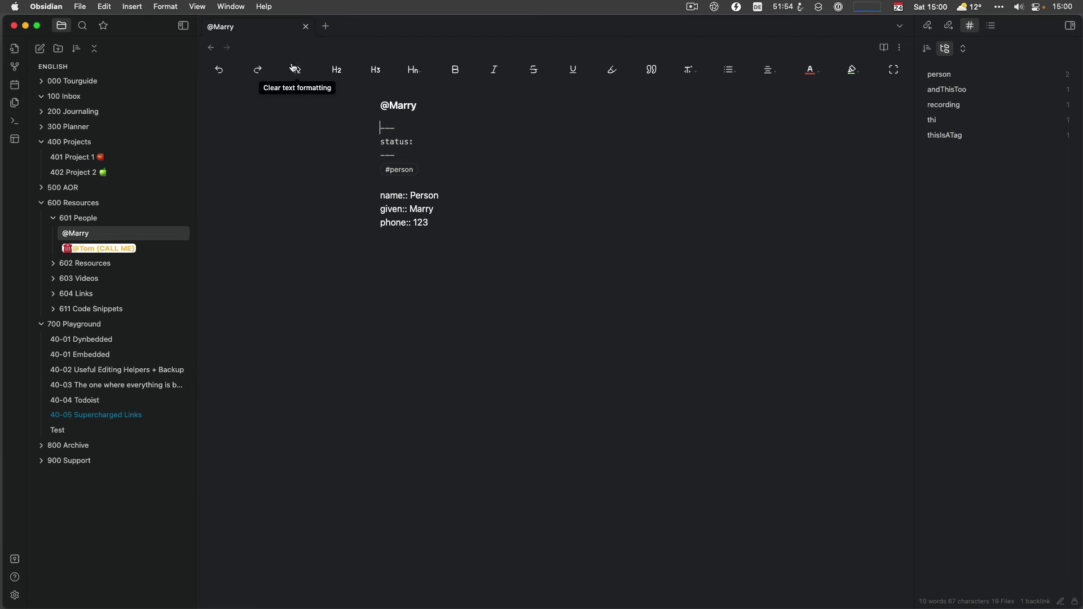
click(130, 422)
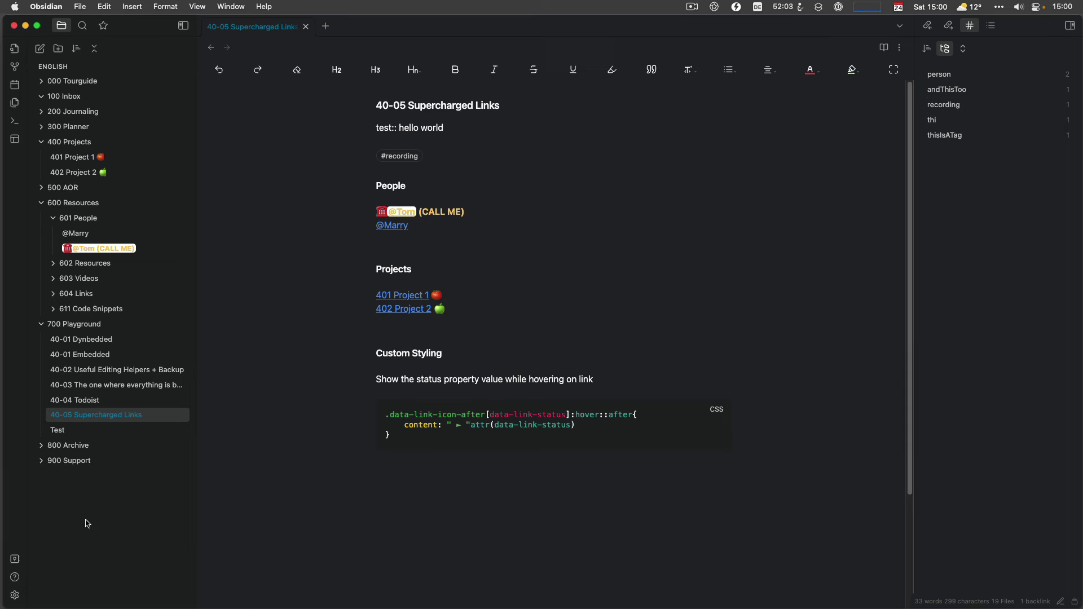
click(14, 596)
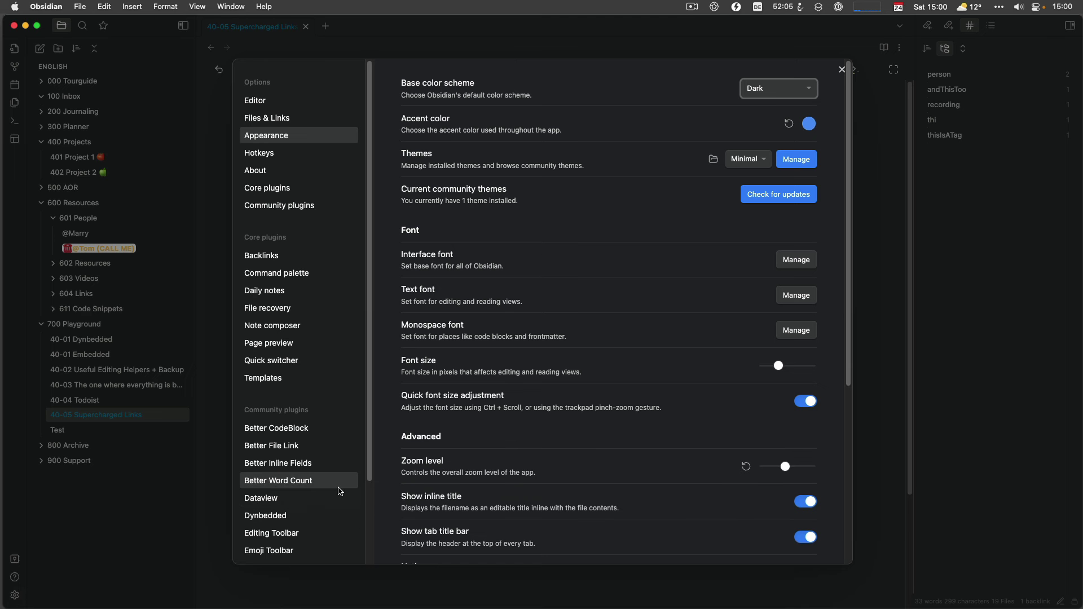
scroll(310, 502, down, 3)
click(303, 508)
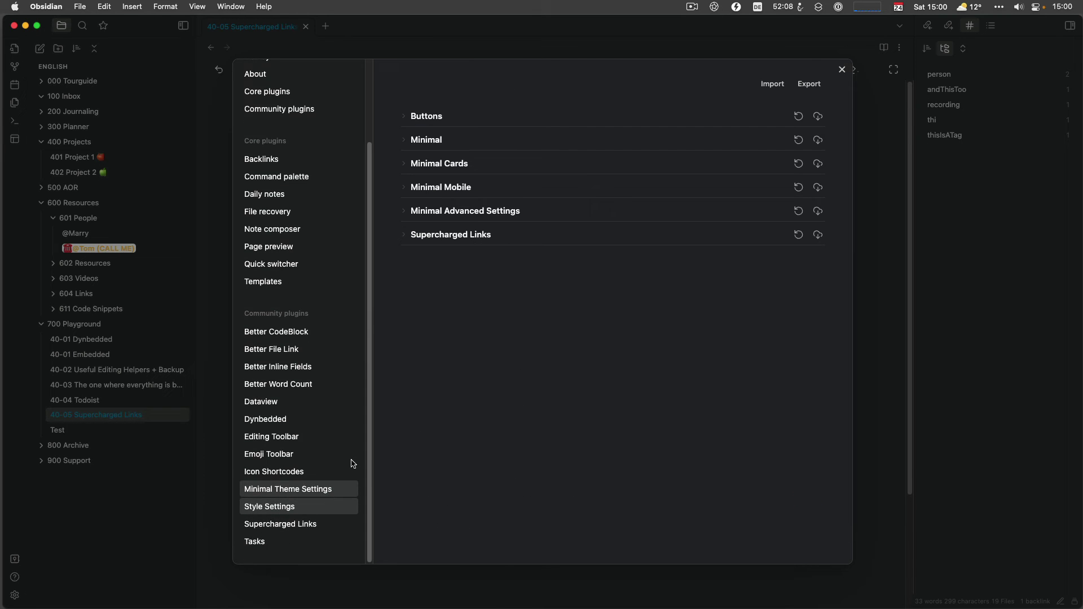
click(408, 241)
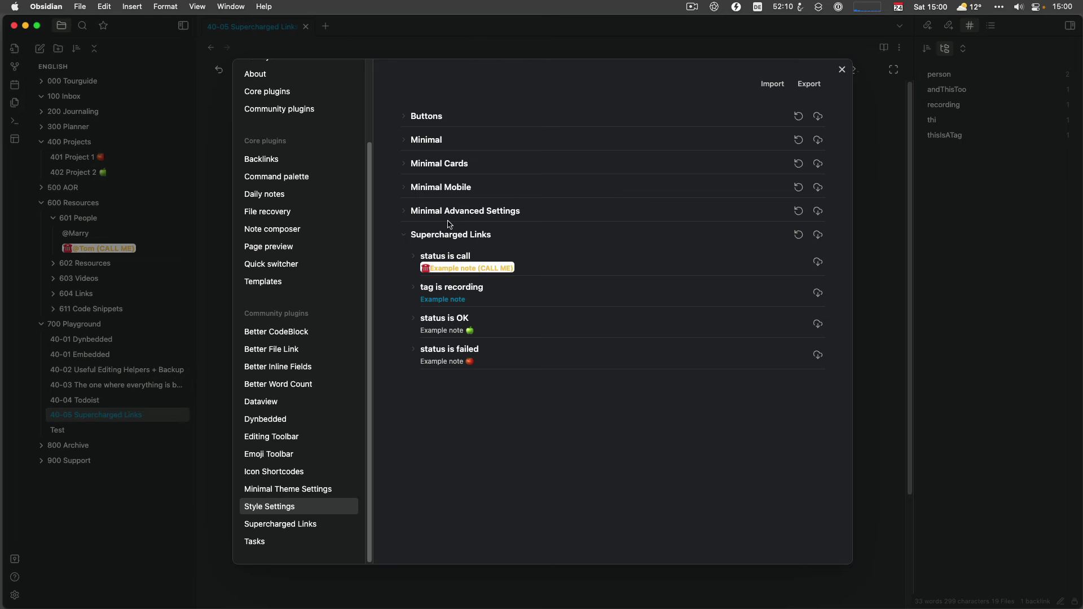
click(842, 69)
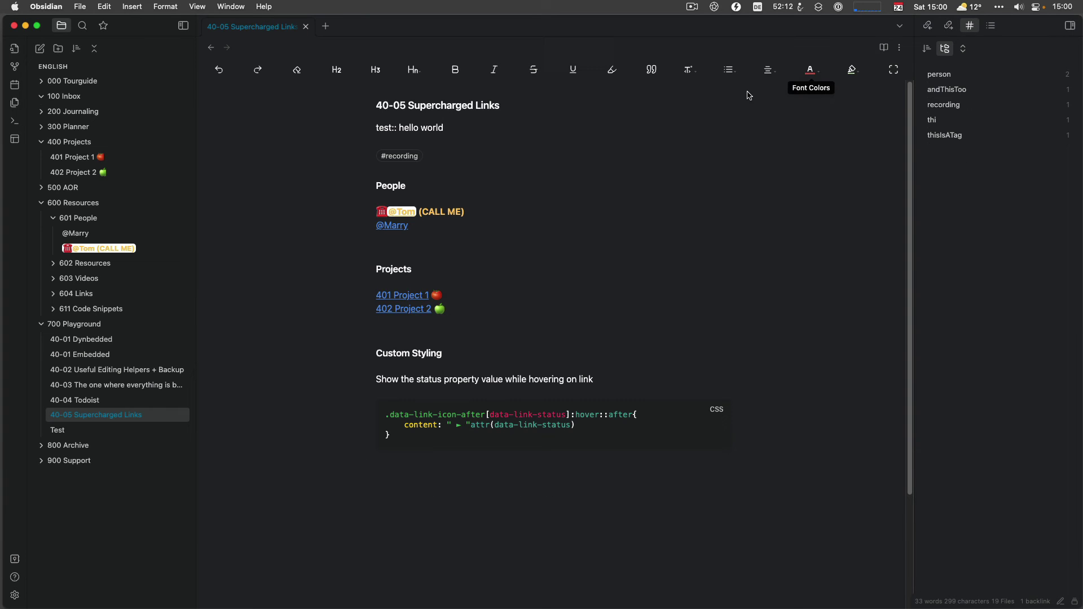
click(85, 253)
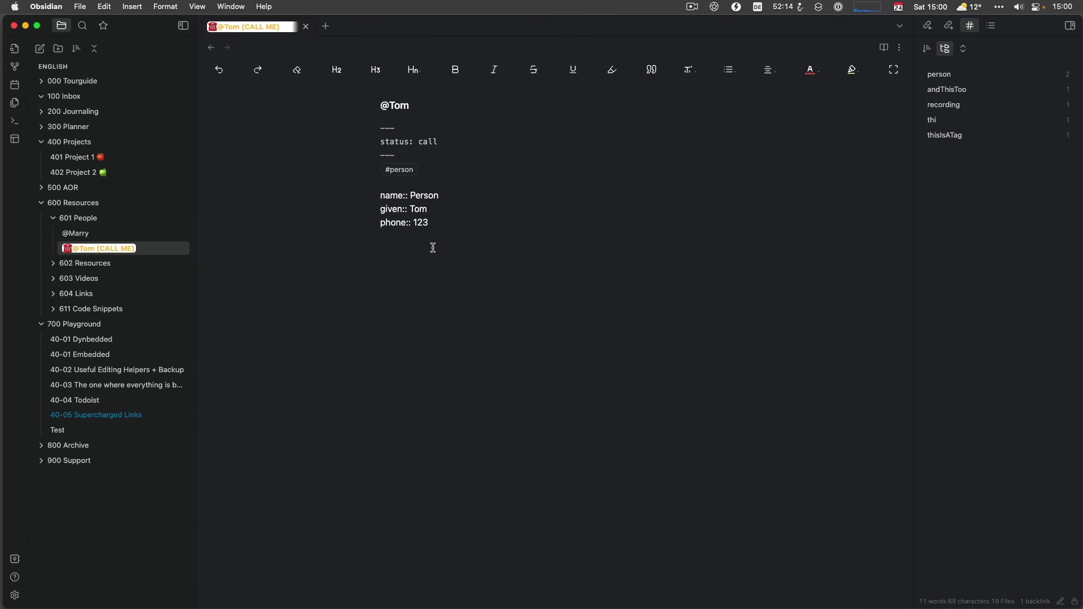
click(441, 166)
text(#re)
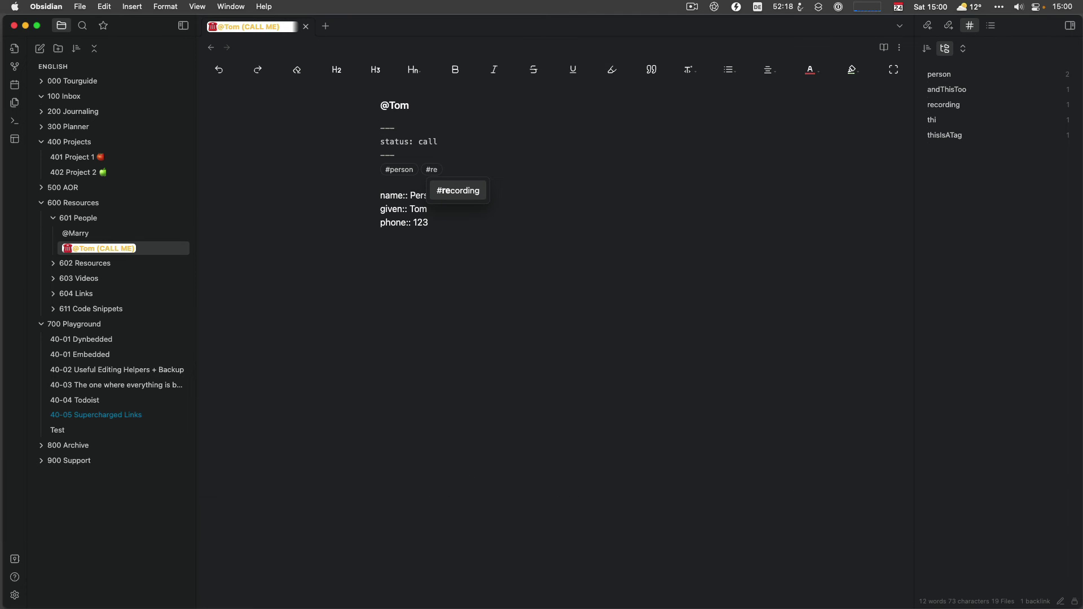
key(Return)
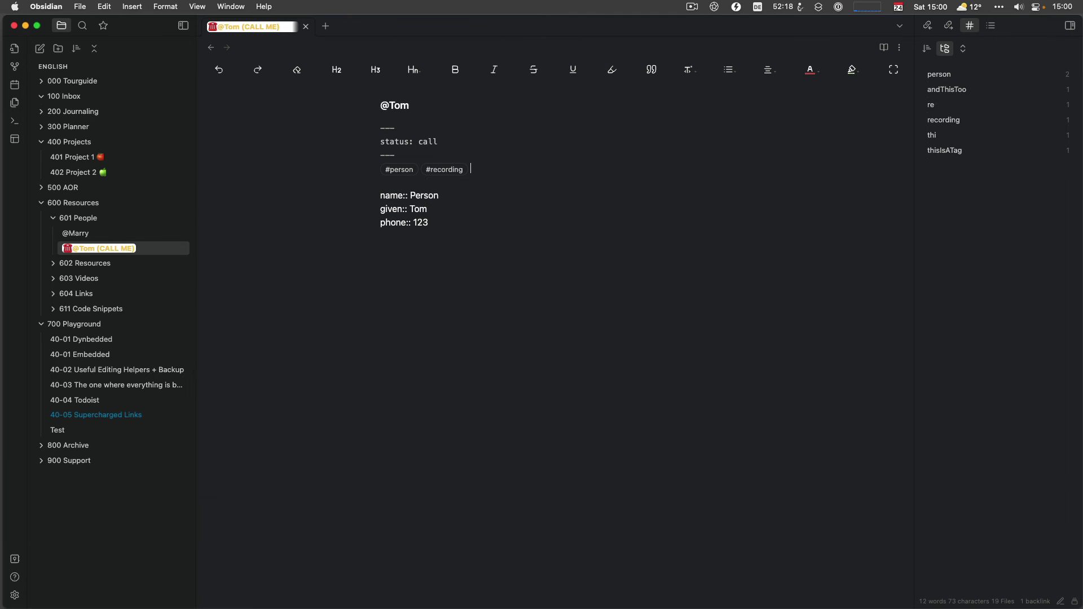
click(454, 253)
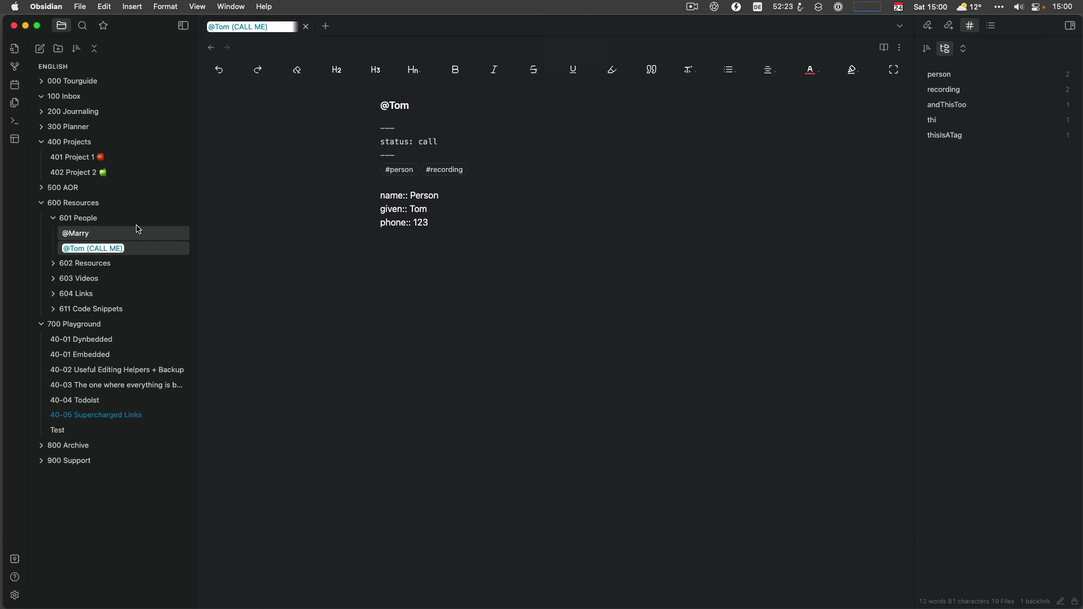
click(61, 219)
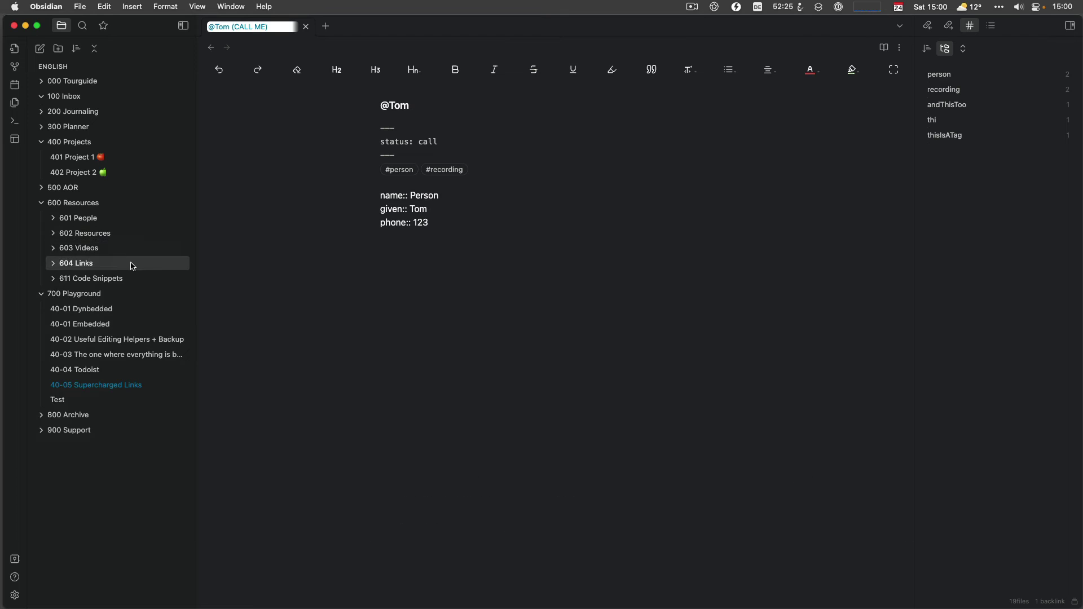
click(61, 218)
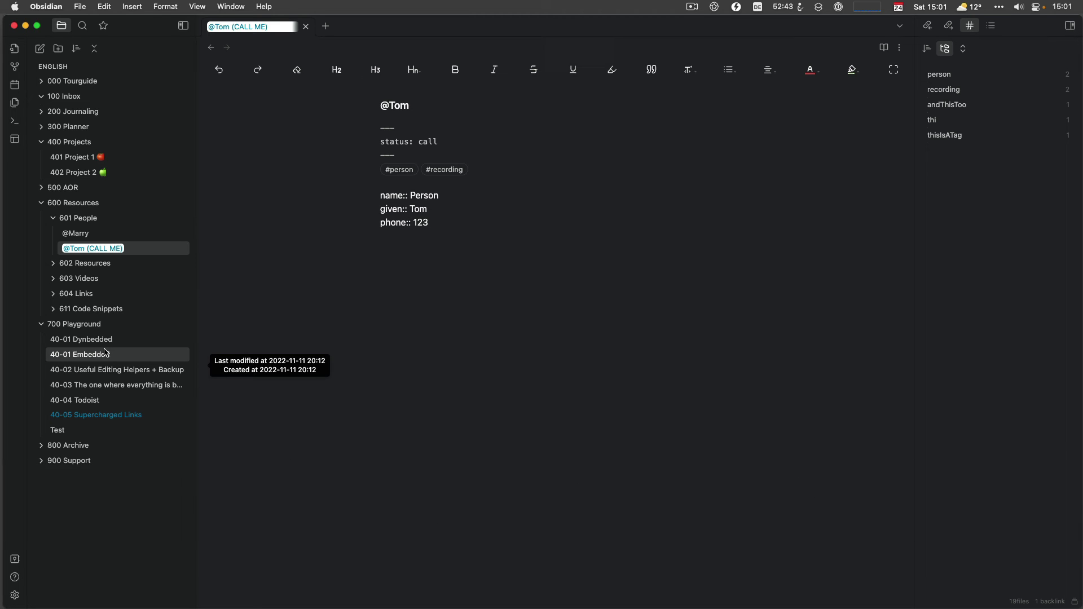
Expand Supercharged Links in Style Settings to view the 'tag is recording' and 'status is call' rules
click(15, 596)
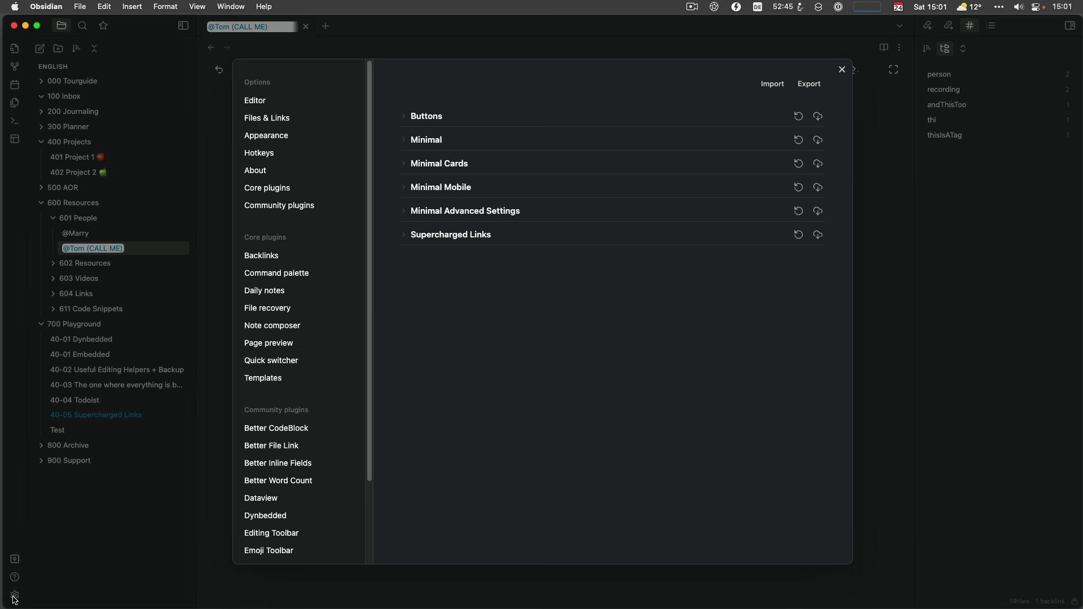
scroll(299, 508, down, 5)
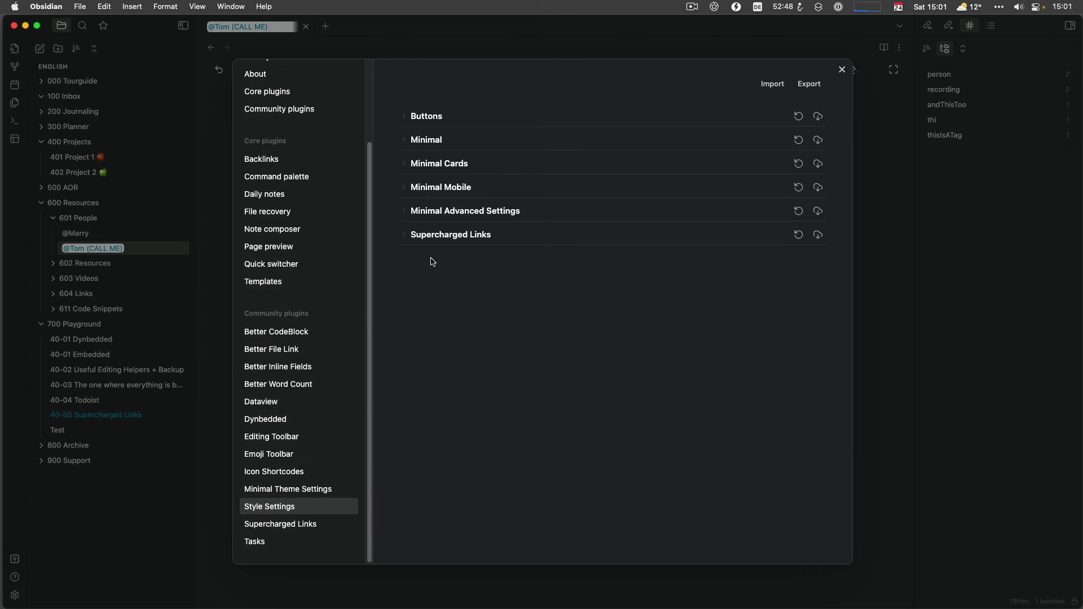
click(404, 236)
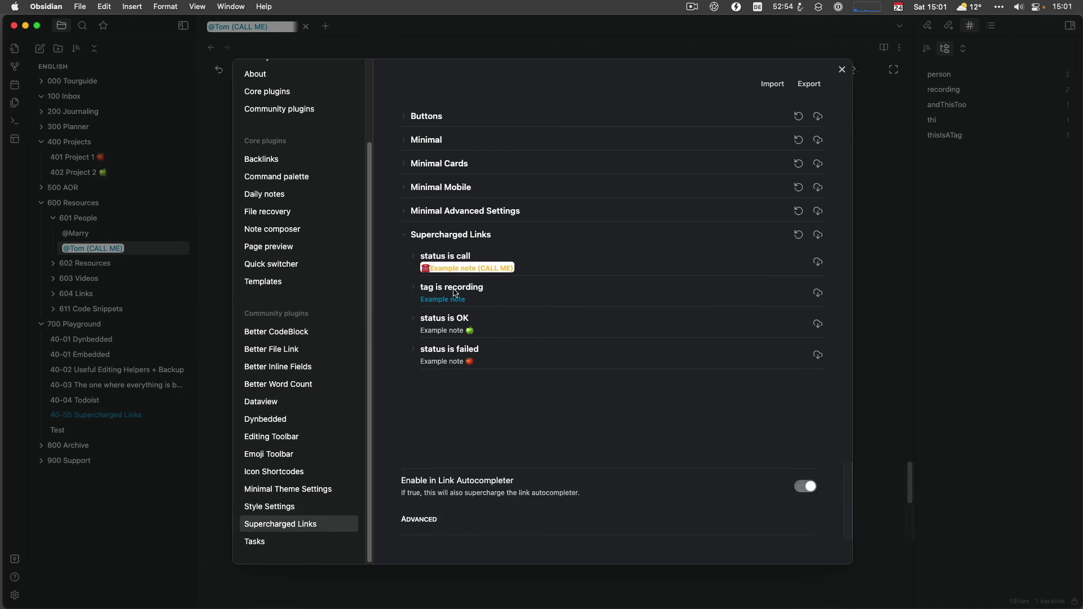
click(414, 289)
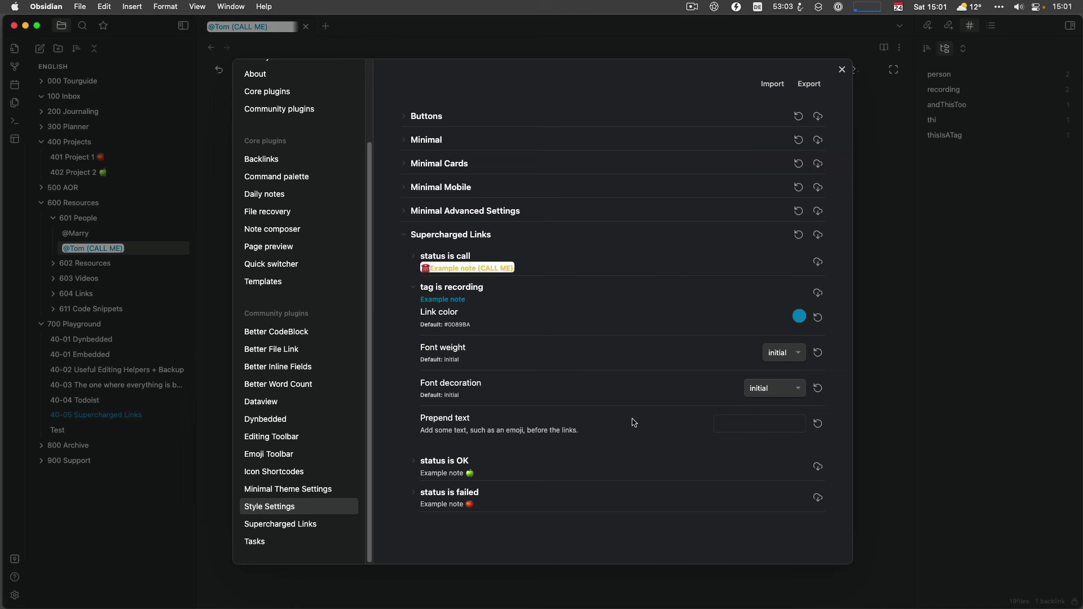
click(412, 261)
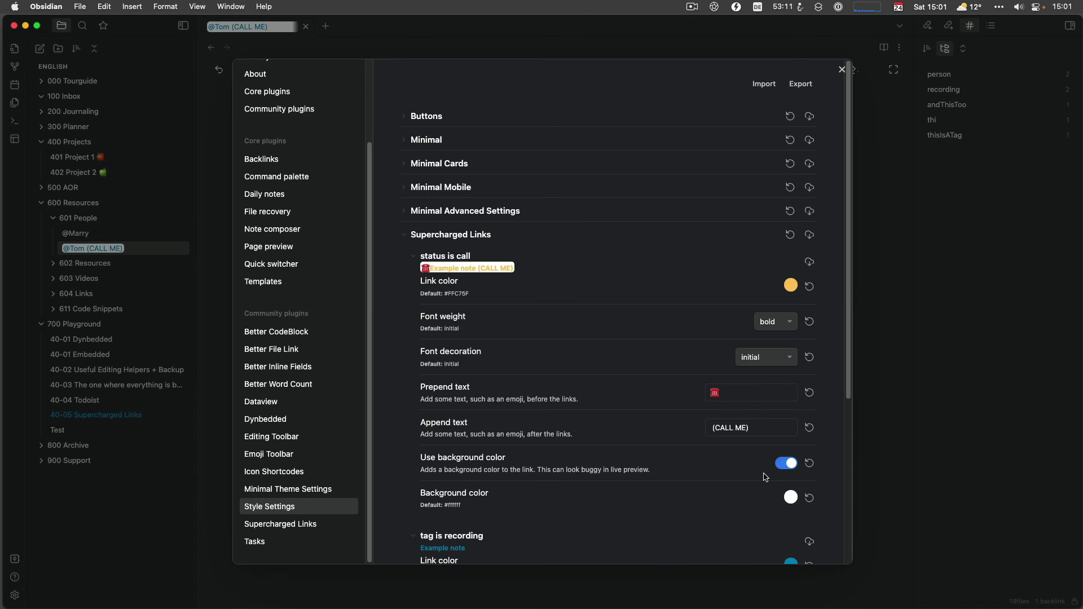
Close Settings and reopen it, scrolled down to the style sections
click(842, 70)
click(19, 598)
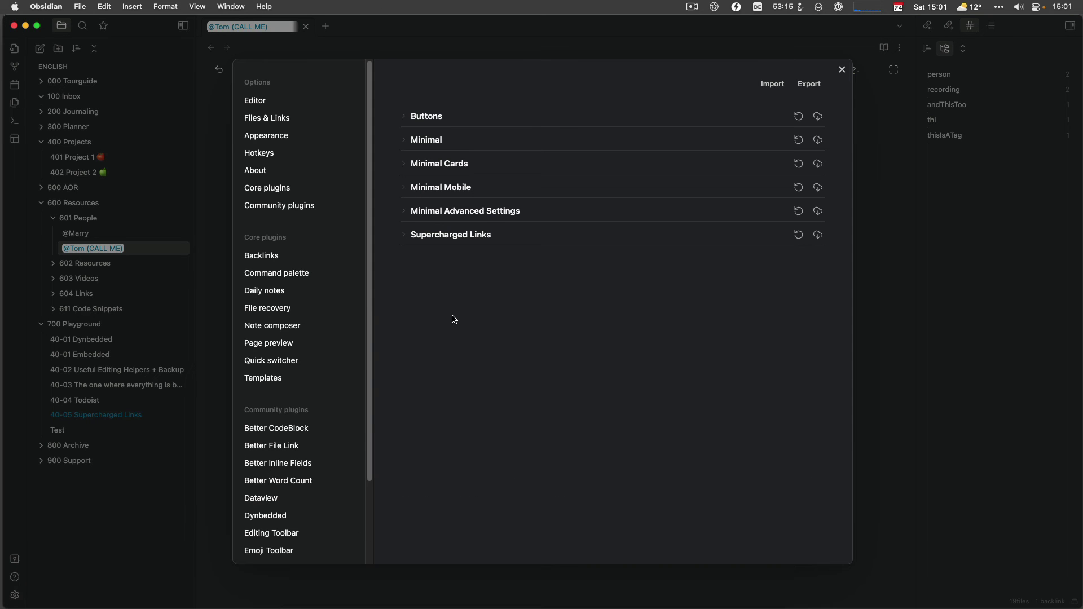
scroll(339, 460, down, 3)
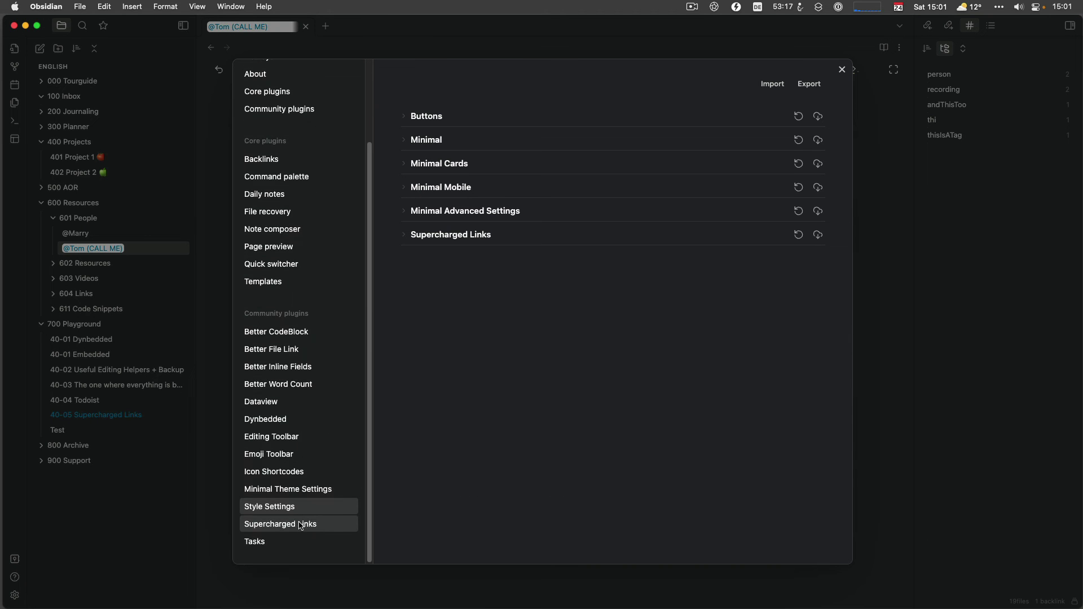
Move the status call selector below the #recording selector in Supercharged Links settings, then close Settings
click(303, 524)
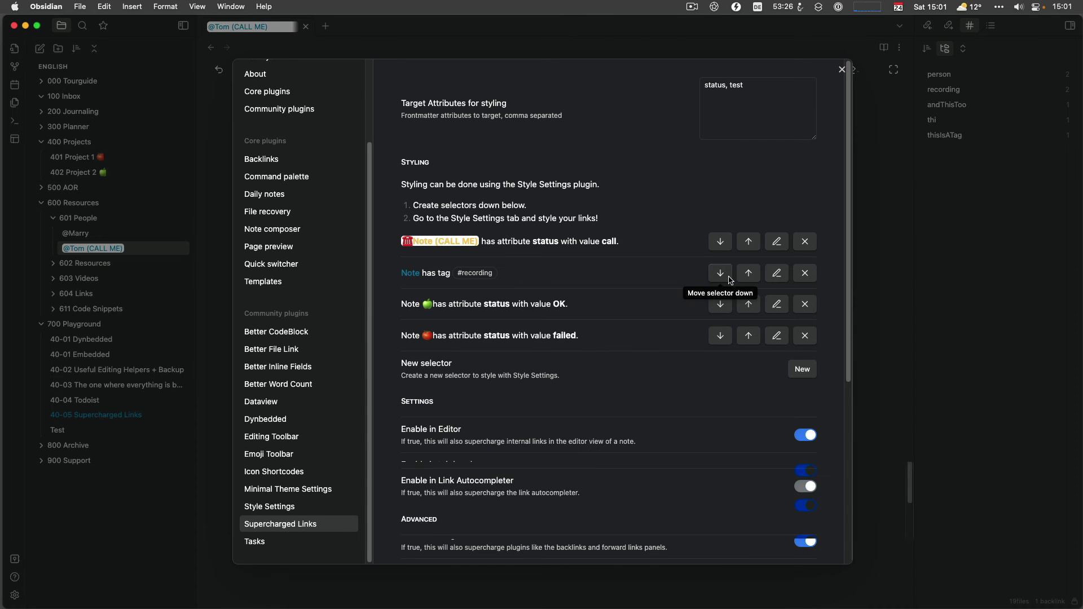
click(747, 278)
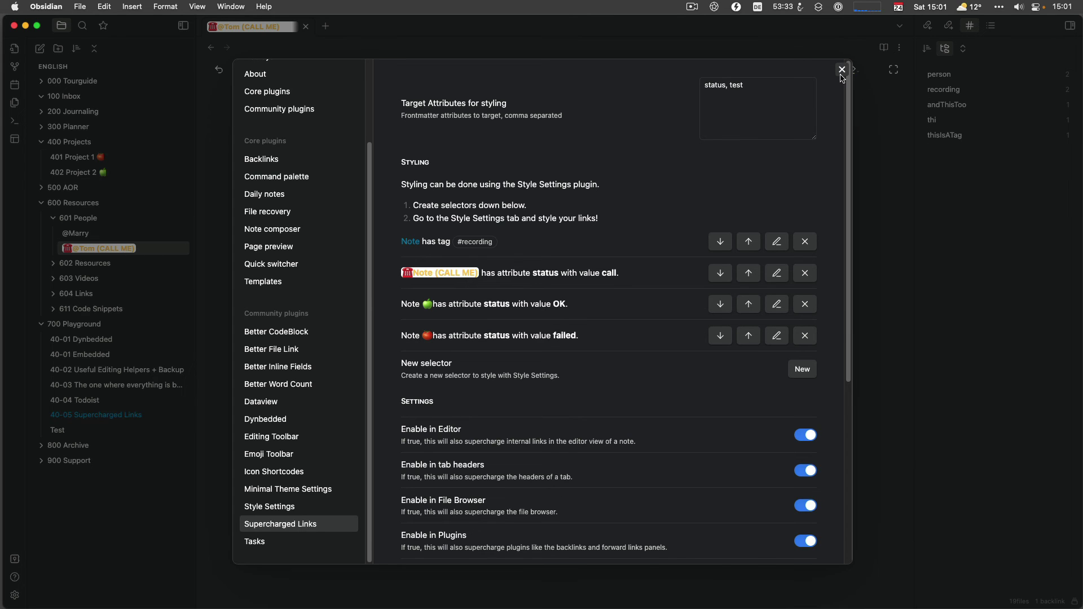
click(842, 69)
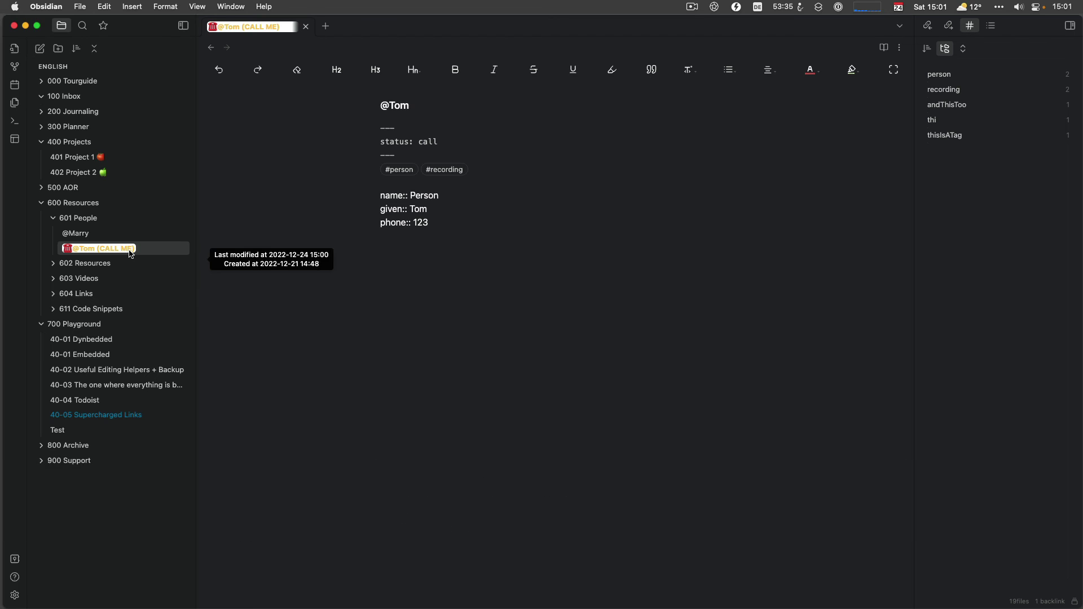
Open Settings on the Supercharged Links page, then dismiss it with Escape
mouse_move(75, 254)
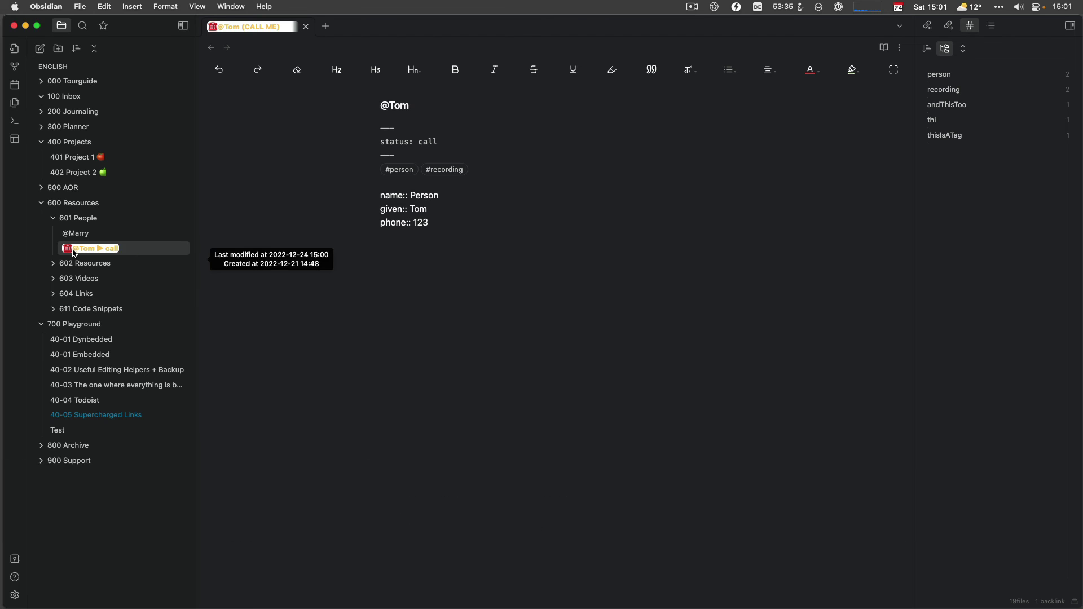
click(16, 598)
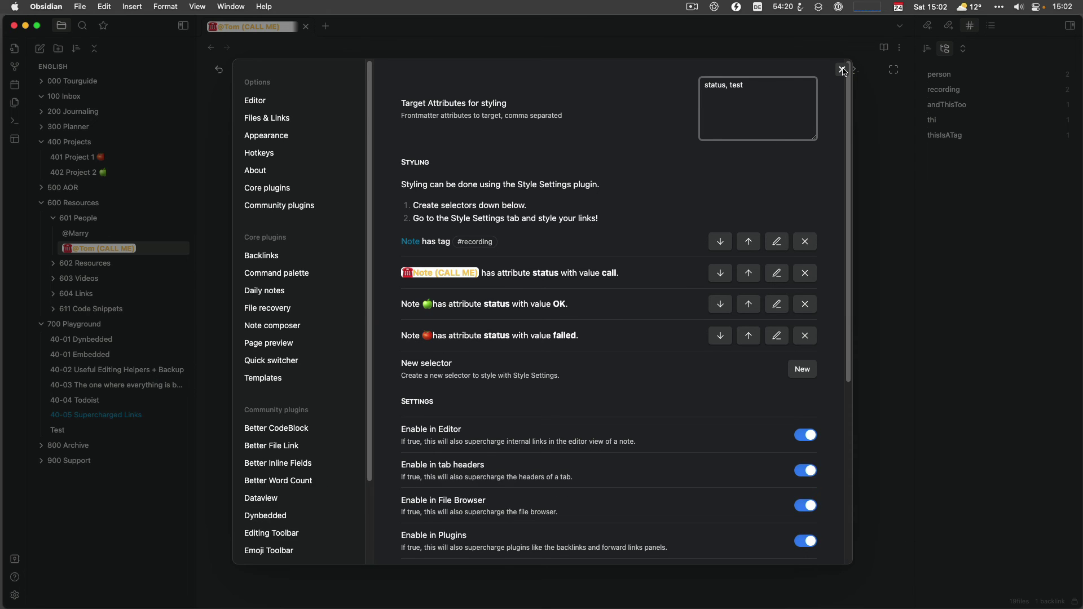
key(Escape)
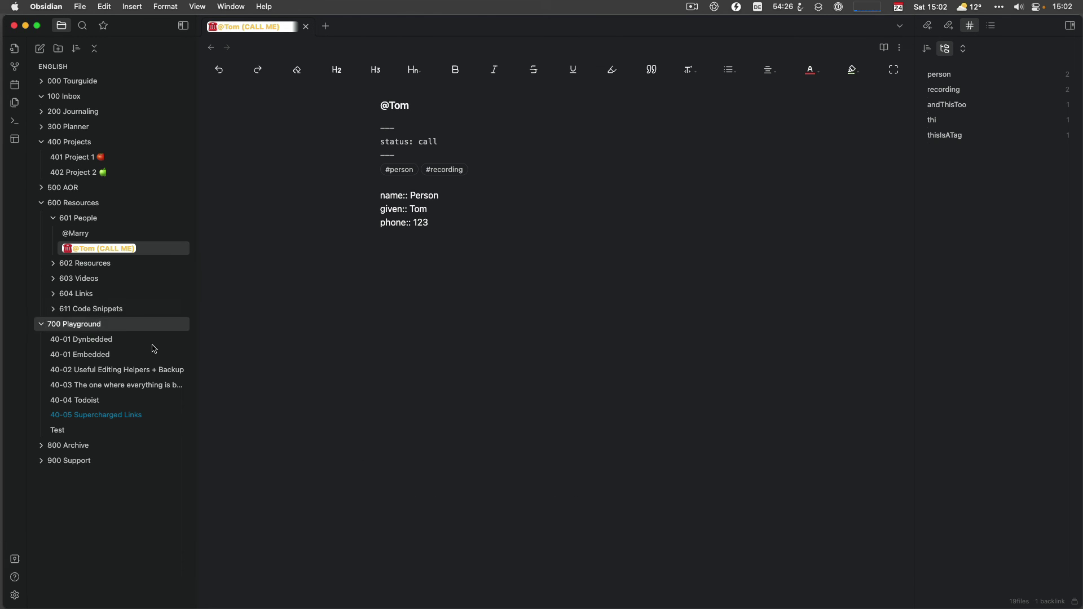
click(118, 422)
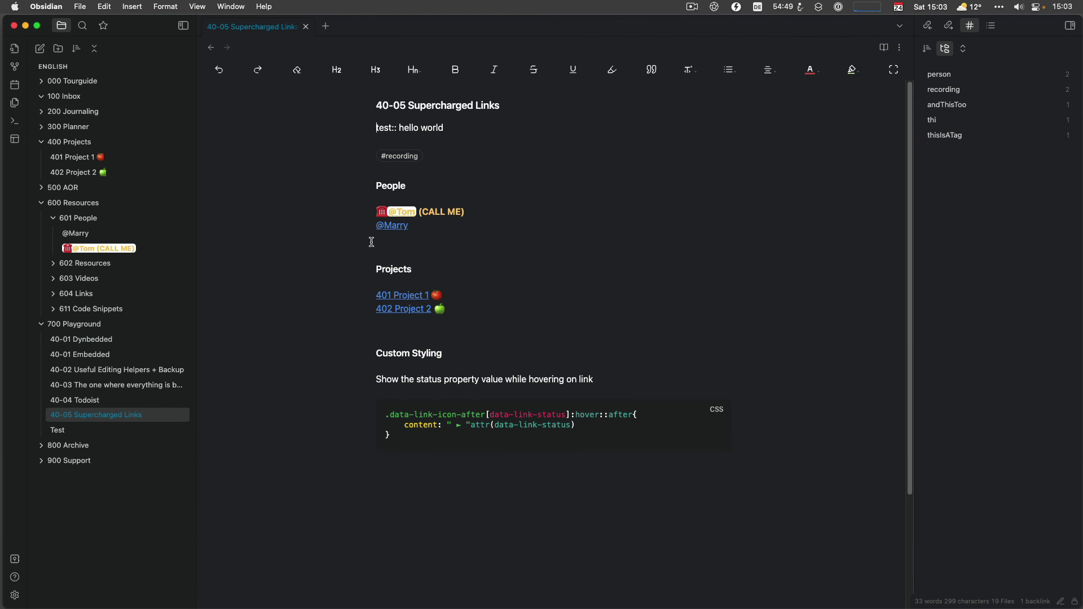
click(495, 324)
click(406, 241)
key(Return)
text([[)
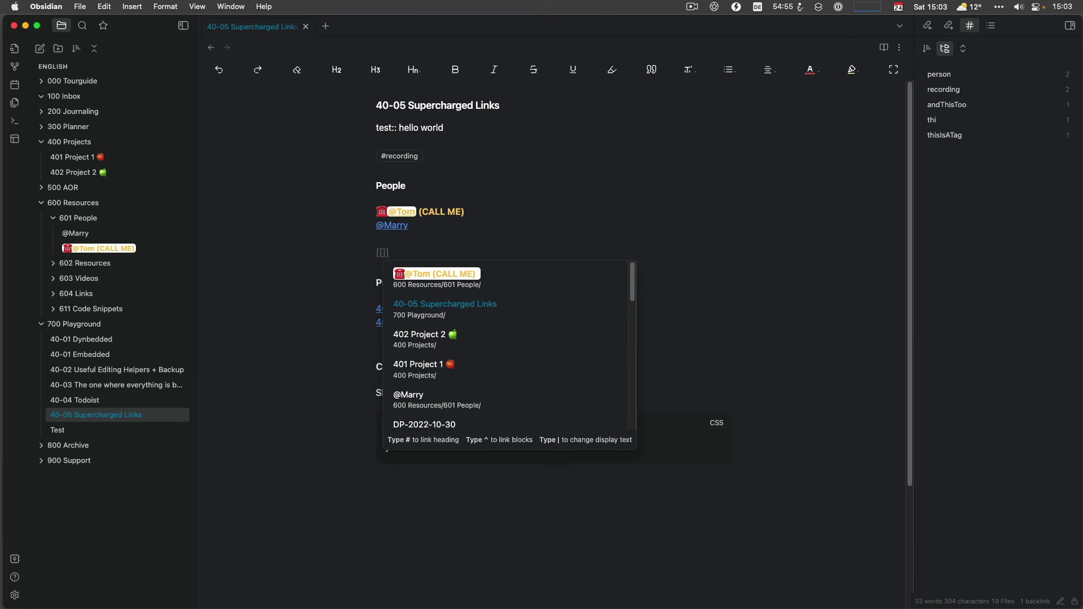
key(Down)
key(Down)
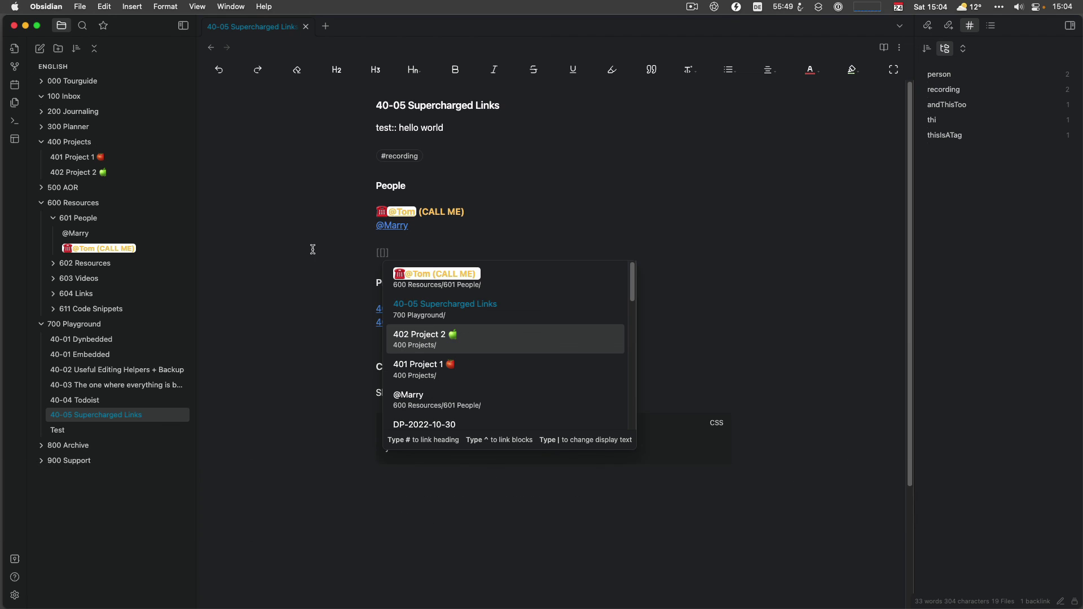
key(Escape)
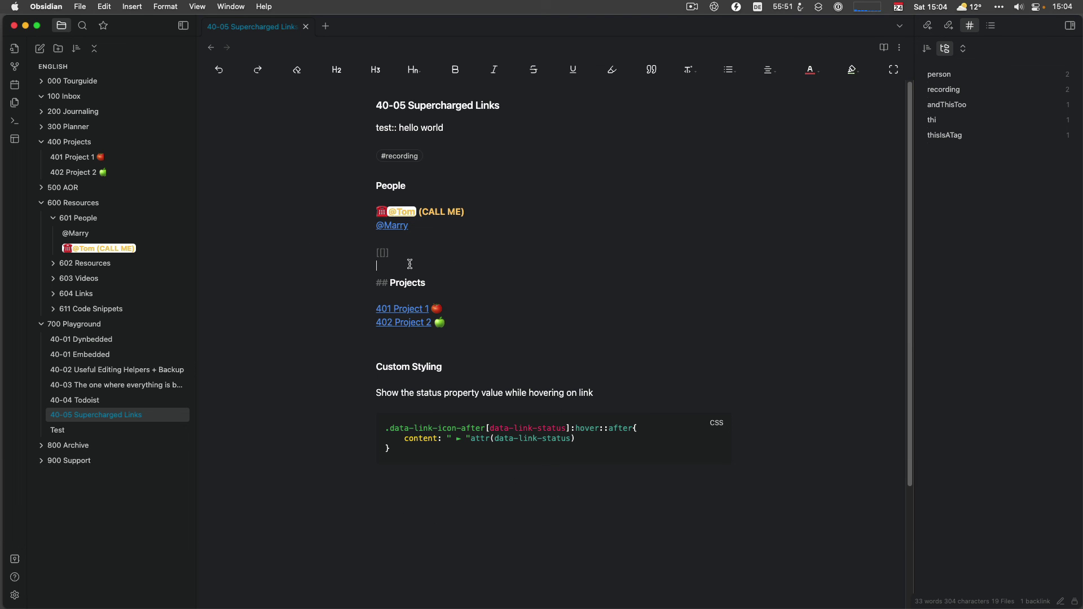
drag(409, 265, 365, 248)
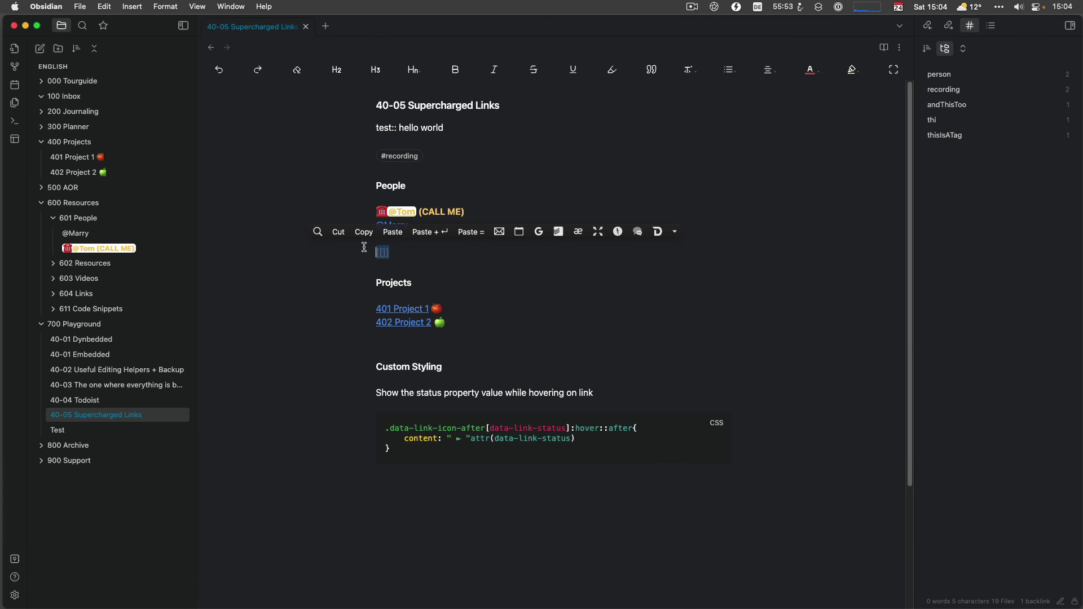
key(BackSpace)
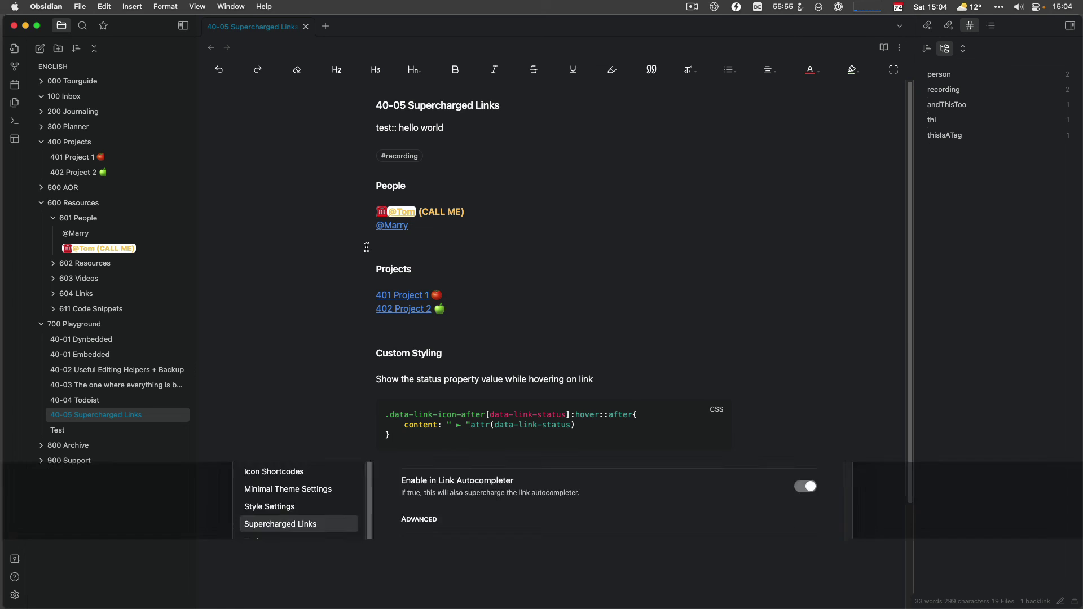
key(BackSpace)
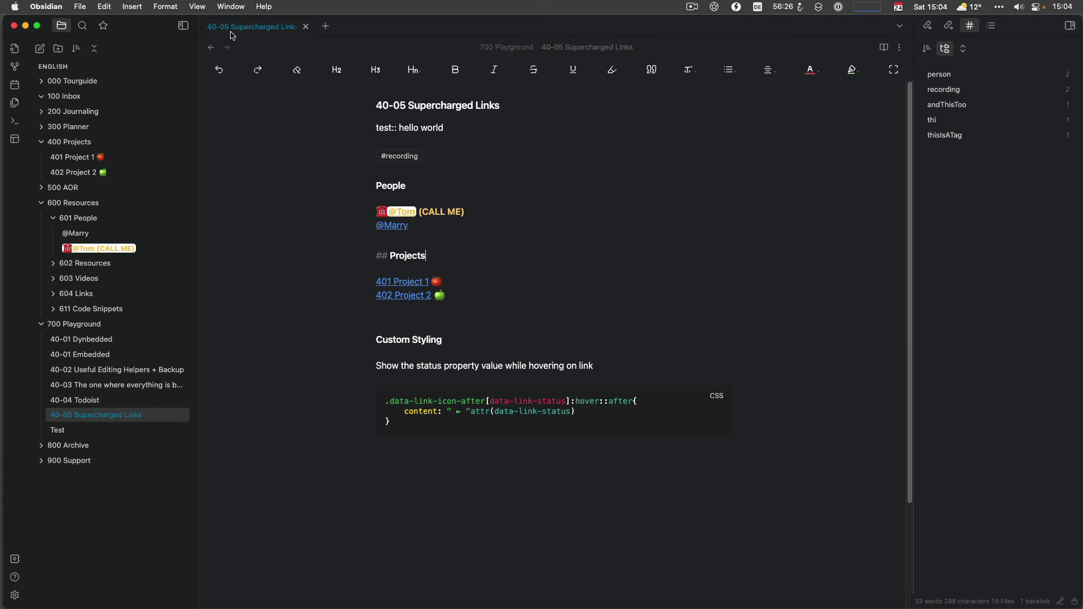
click(324, 246)
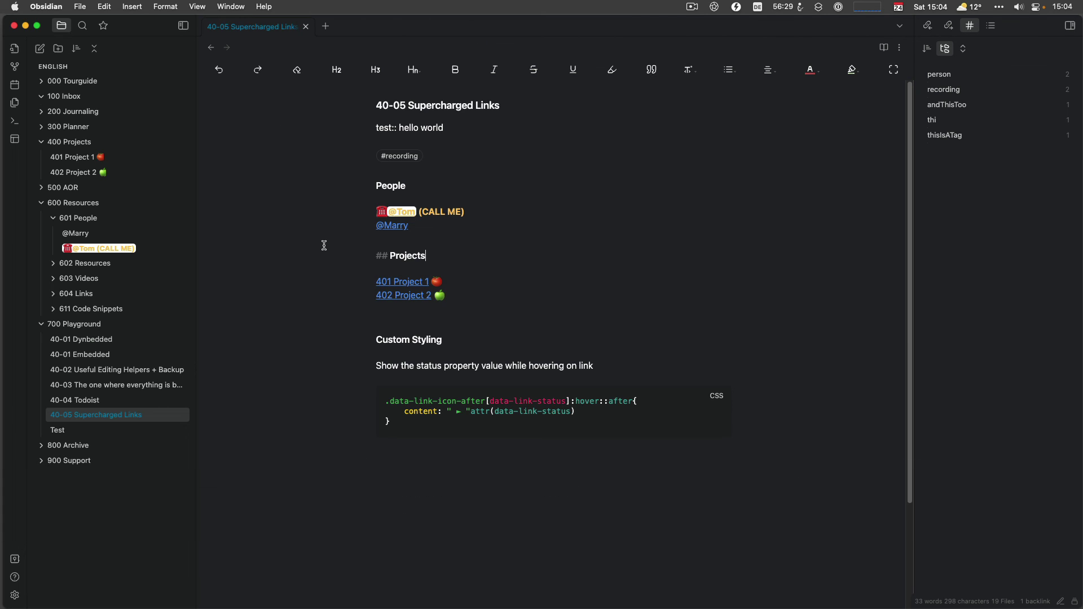